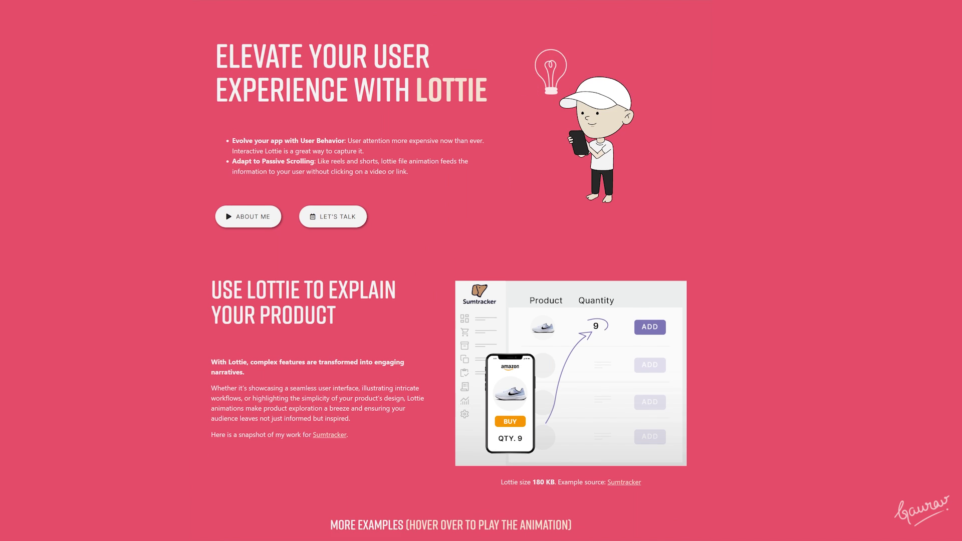
scroll(452, 271, "down", 10)
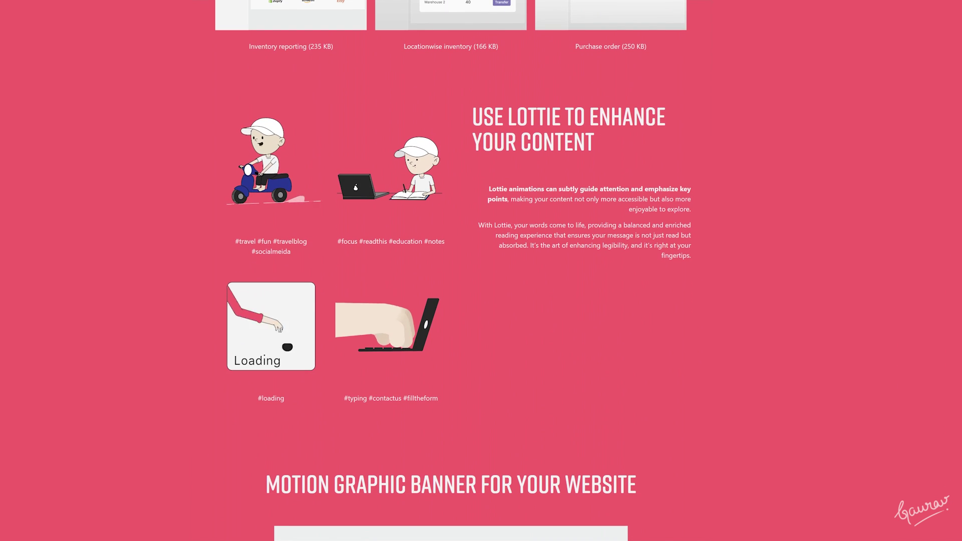
key("ctrl+plus")
key("ctrl+plus")
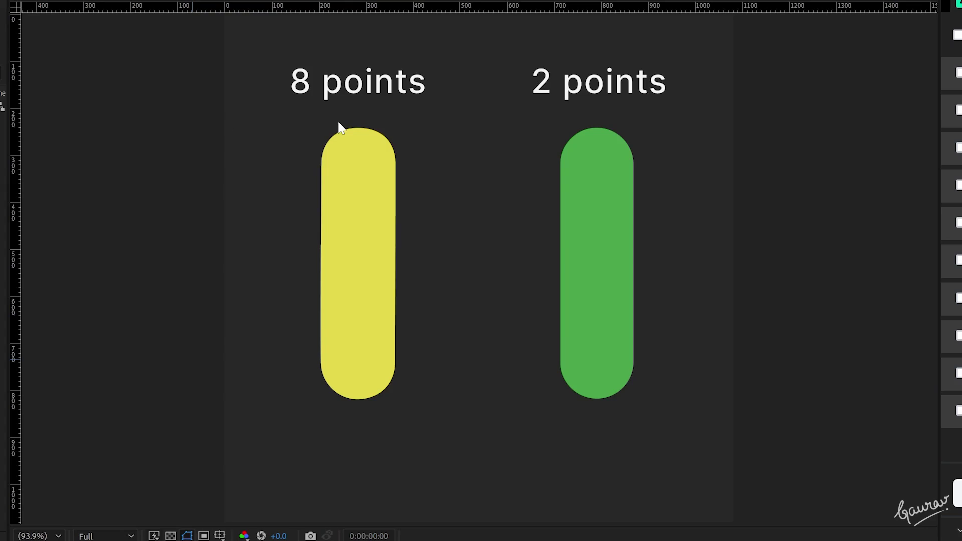
- Check the points of the yellow 8-point shape and render the size test composition with LottieFiles
left_click(361, 228)
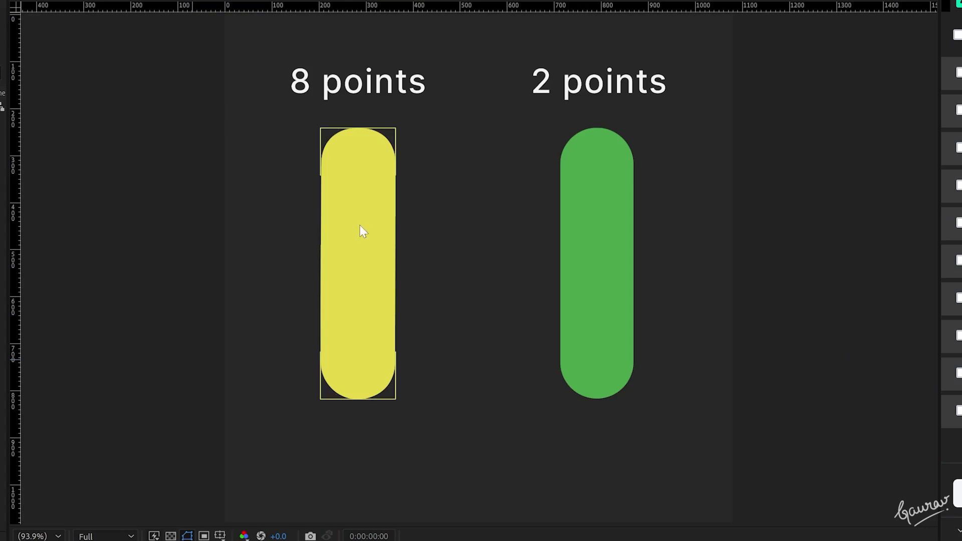
left_click(479, 258)
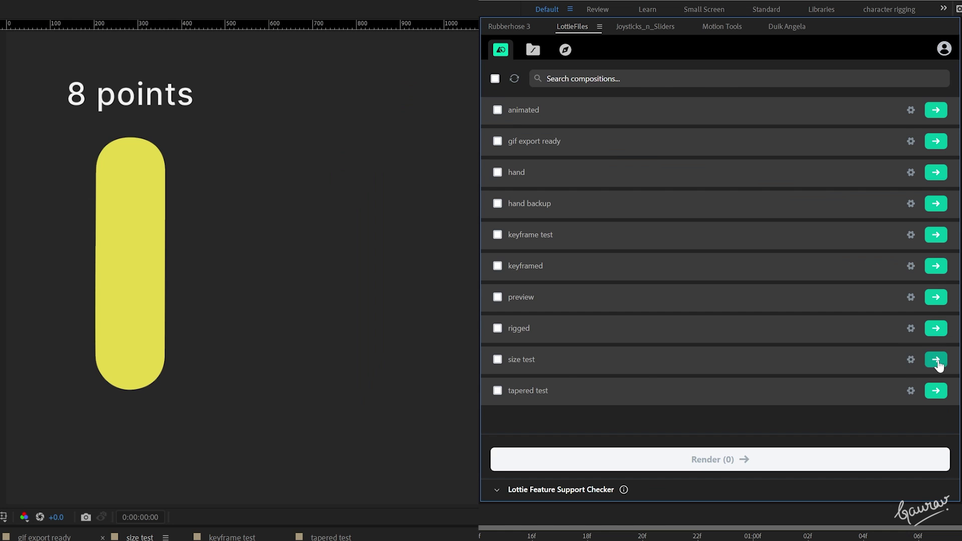
left_click(936, 360)
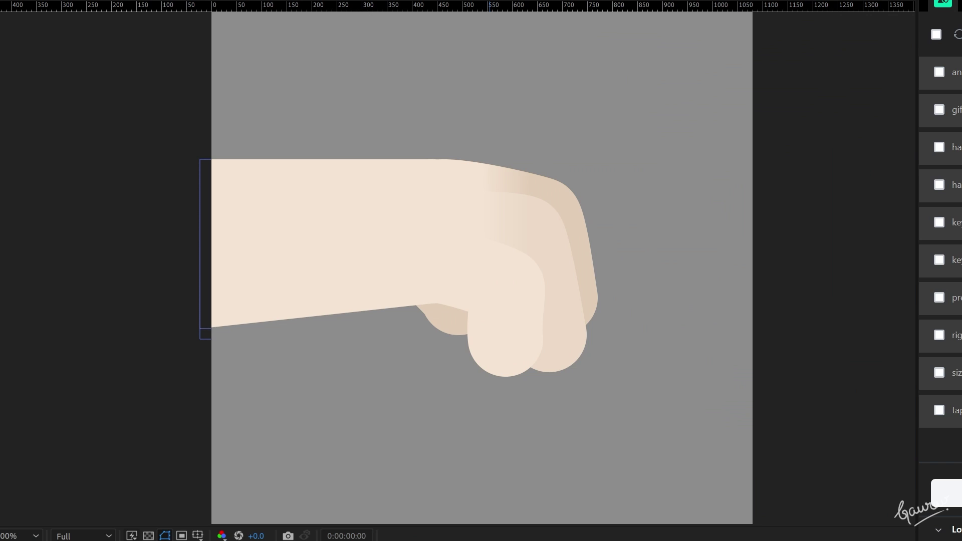
- Examine how the pinky is built in the hand layer by displaying the points of its Path 1
key("ctrl+a")
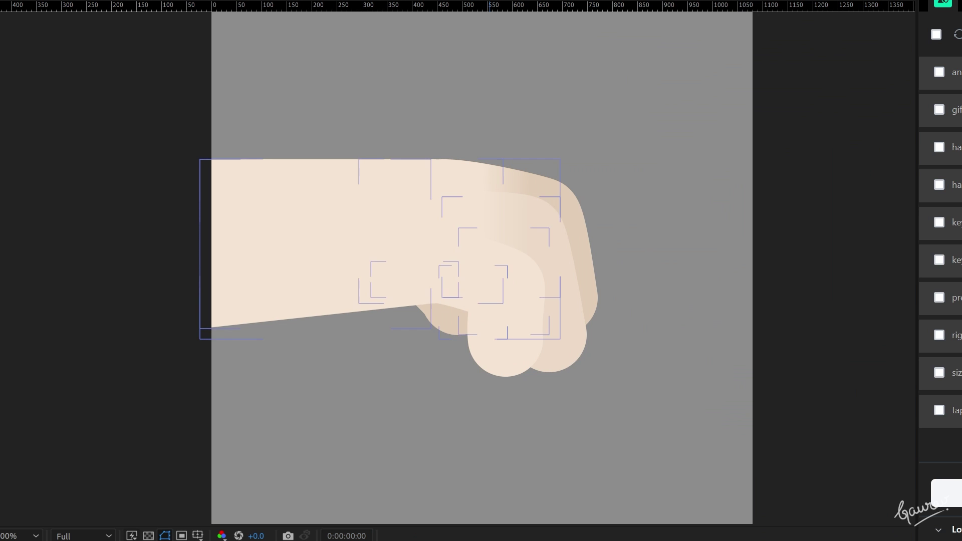
key("space")
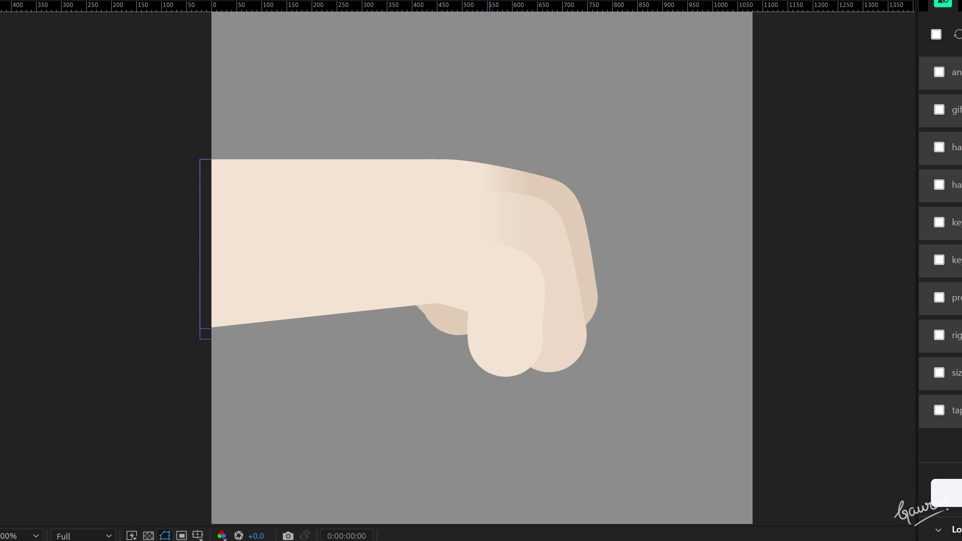
left_click(67, 302)
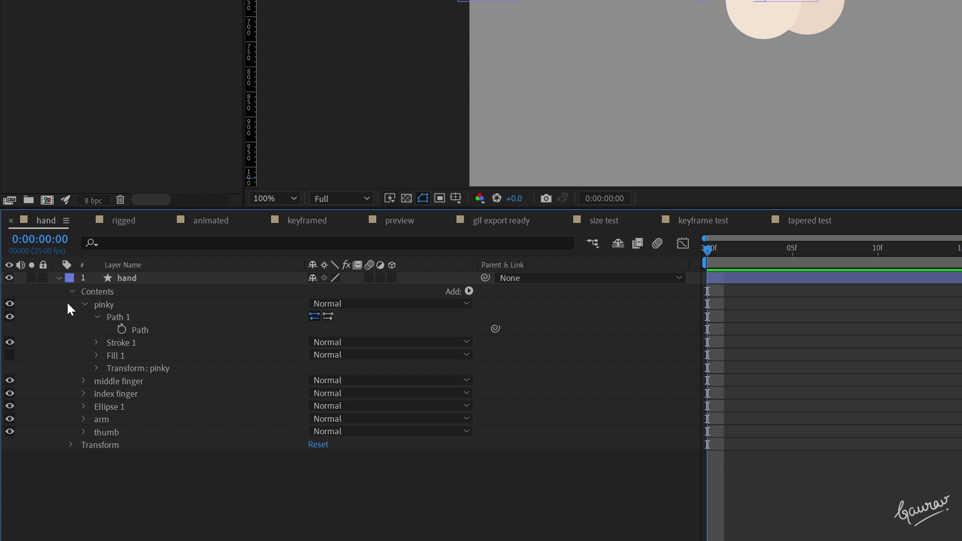
left_click(84, 305)
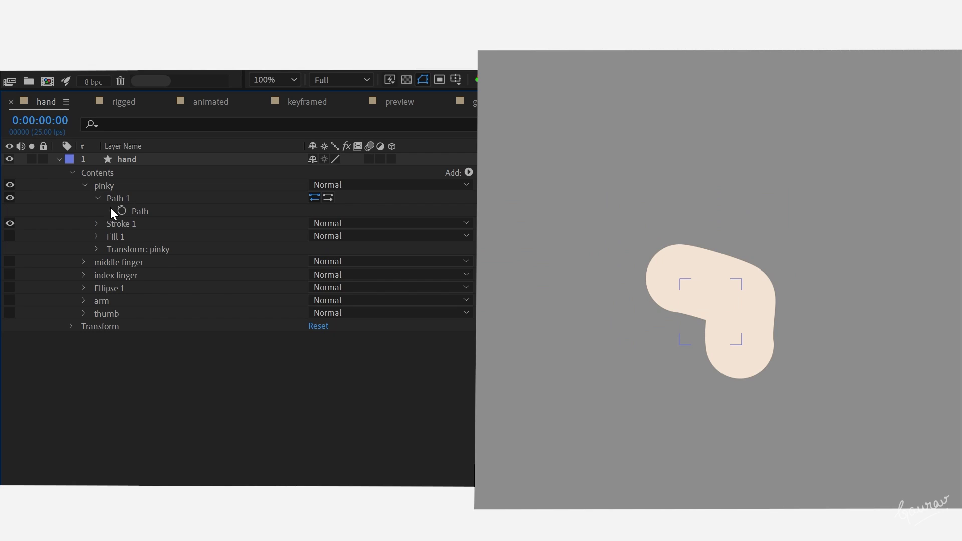
left_click(123, 201)
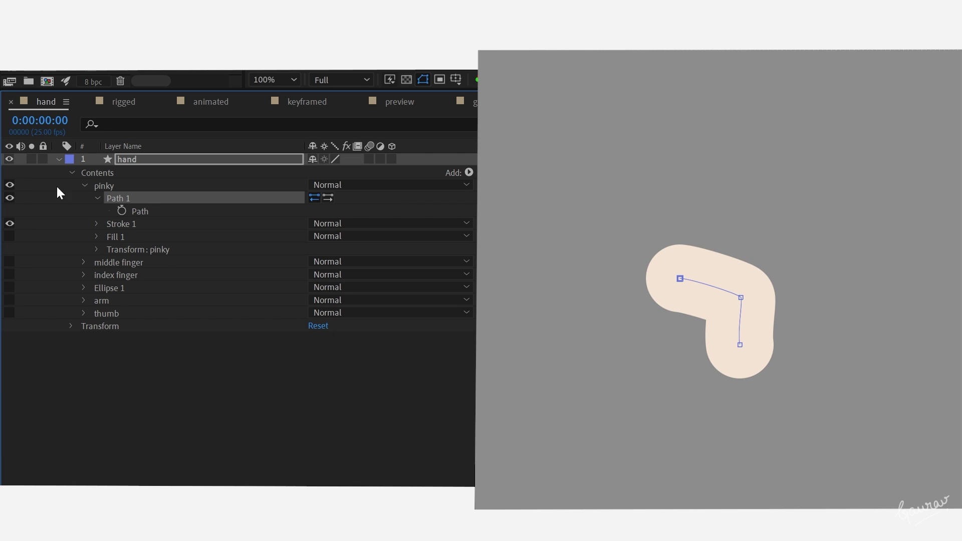
left_click(97, 199)
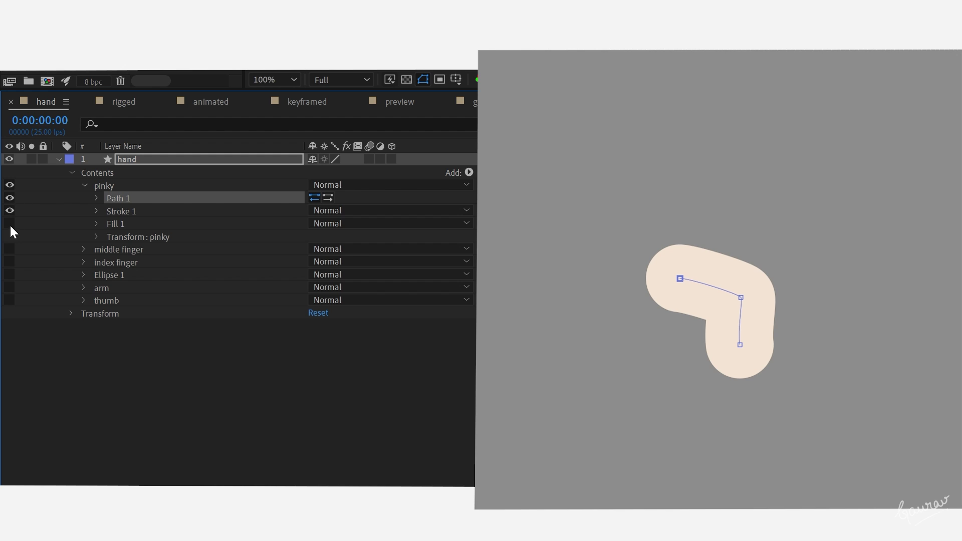
- Show the arm and Ellipse 1 groups and display the arm's Path 1 to examine how they form the forearm
left_click(9, 288, "alt")
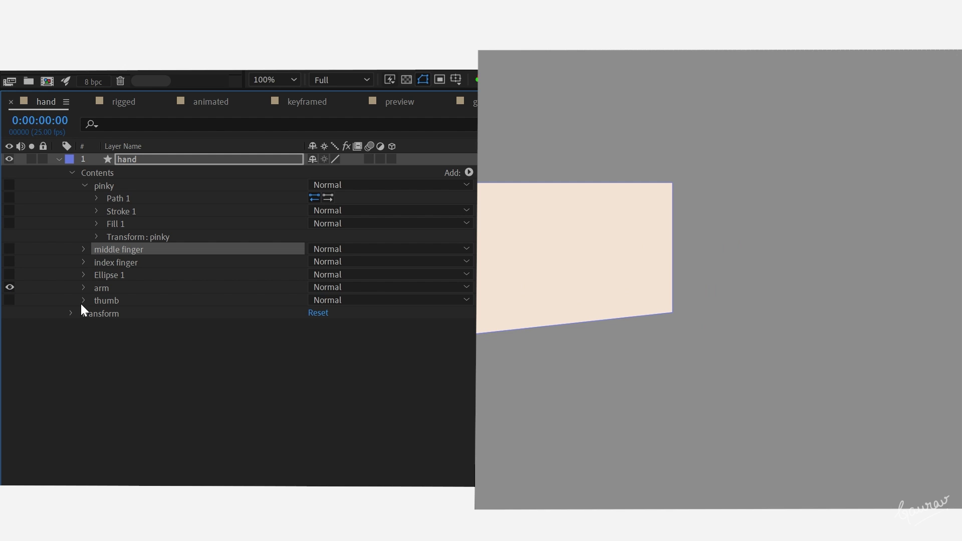
left_click(83, 288)
left_click(119, 300)
left_click(9, 275)
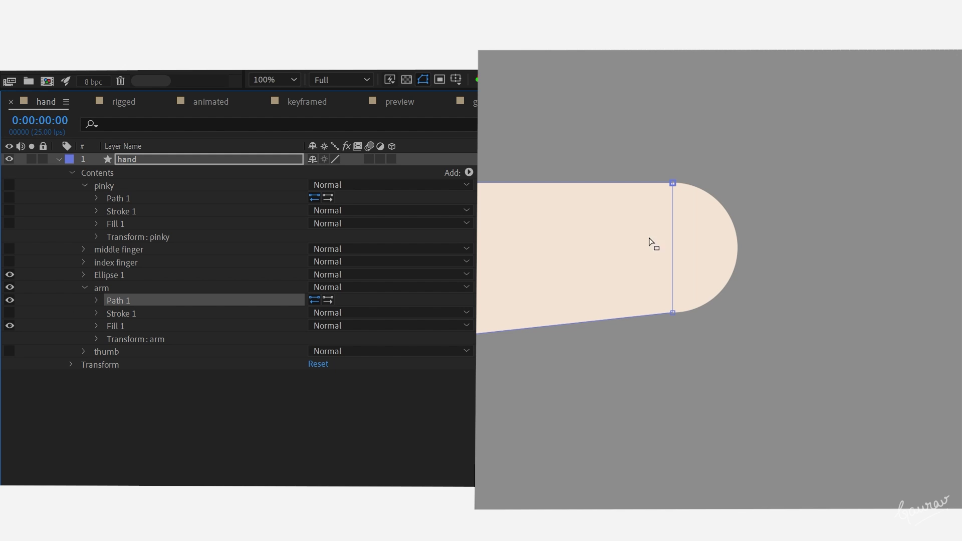
left_click(159, 274)
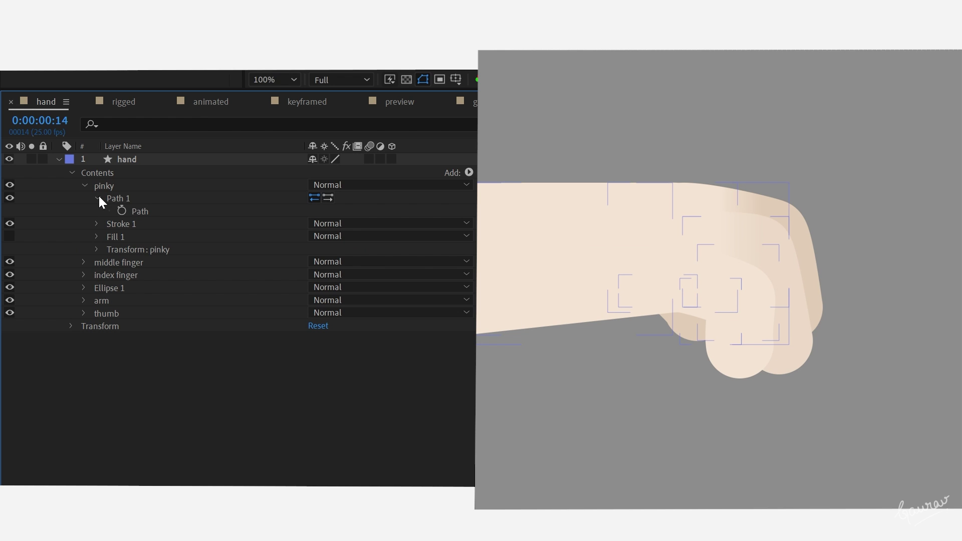
- Create a front left Duik arm armature with only the Arm and Forearm bones for the pinky's path
left_click(140, 211)
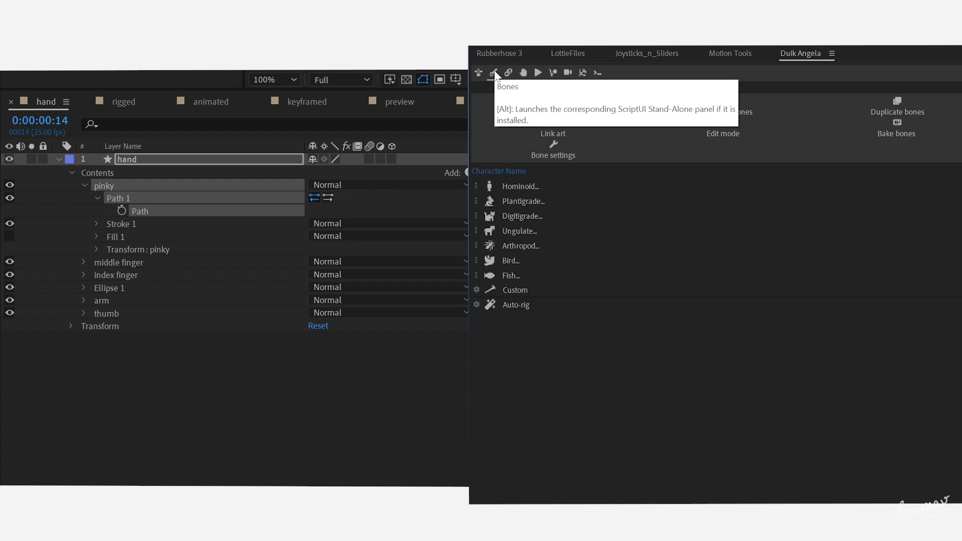
left_click(516, 187)
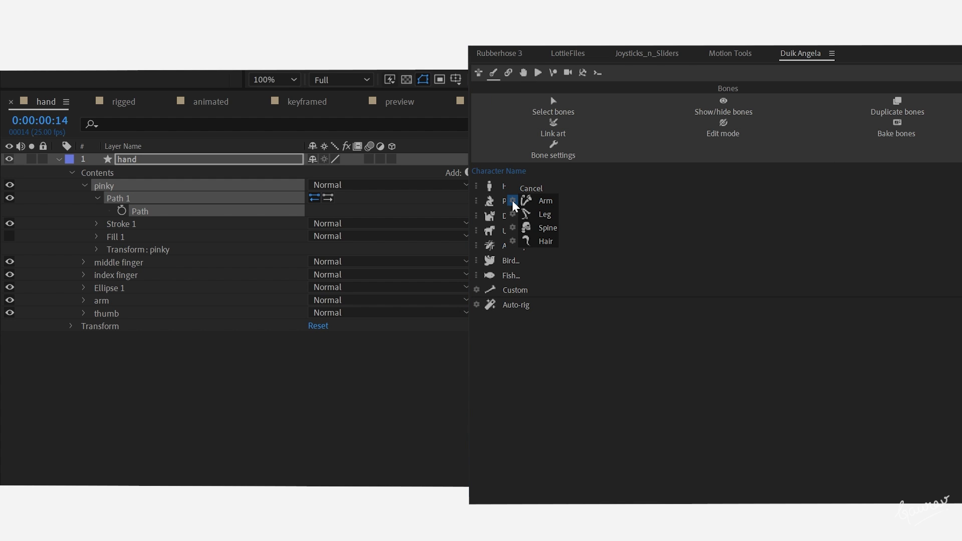
left_click(514, 203)
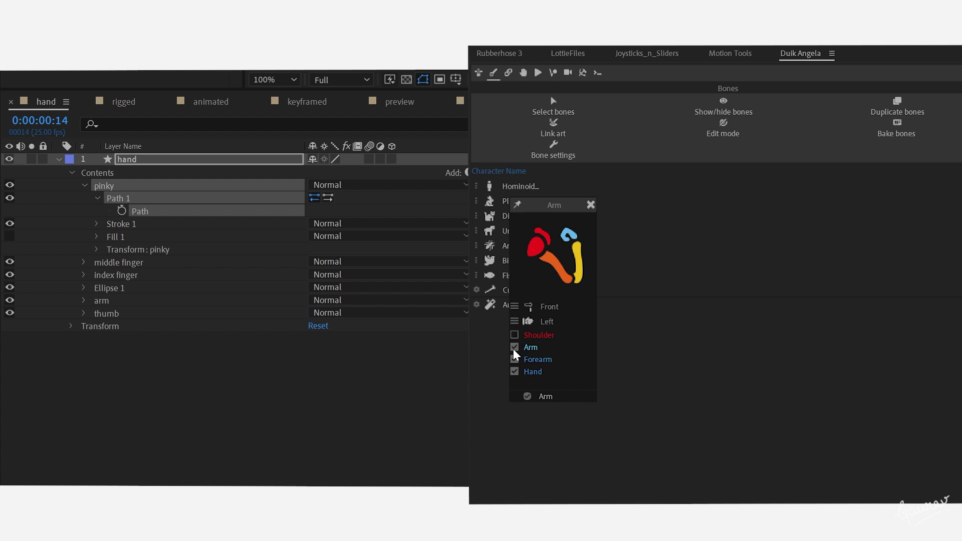
left_click(546, 398, "ctrl")
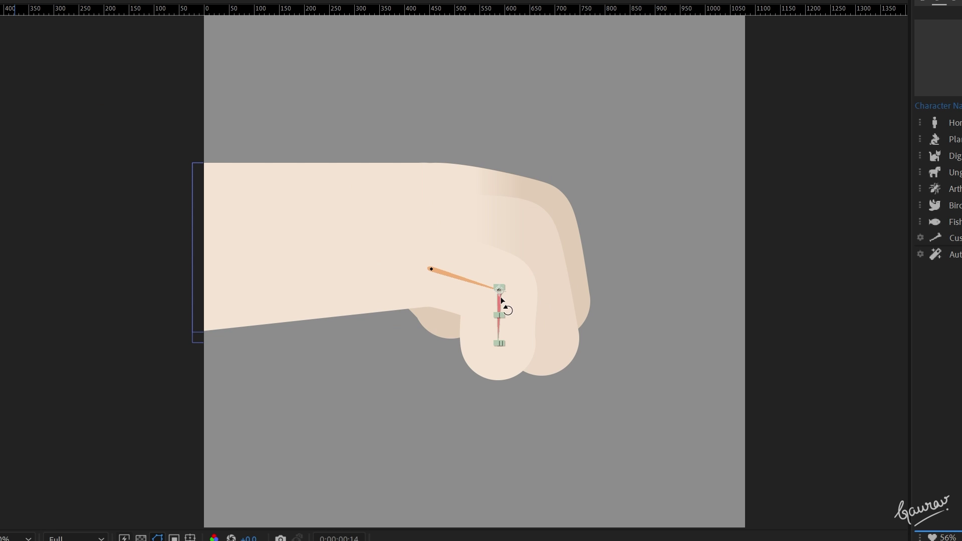
mouse_move(507, 311)
left_mouse_down()
mouse_move(515, 326)
mouse_move(500, 307)
mouse_move(496, 315)
mouse_move(518, 319)
mouse_move(507, 313)
left_mouse_up()
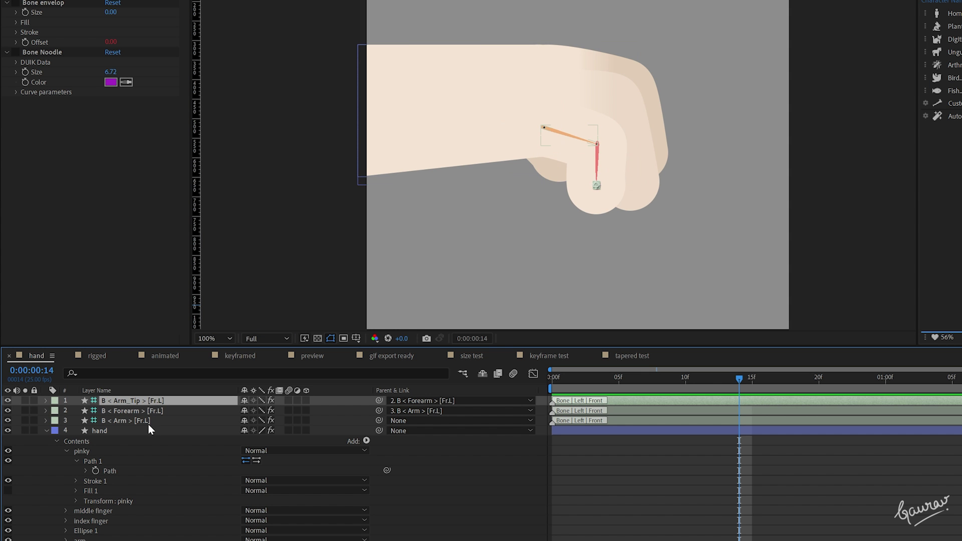
- Auto-rig the pinky's Arm, Forearm and Arm_Tip bones with layer controls hidden, and try moving the fingertip controller
left_click(149, 420, "shift")
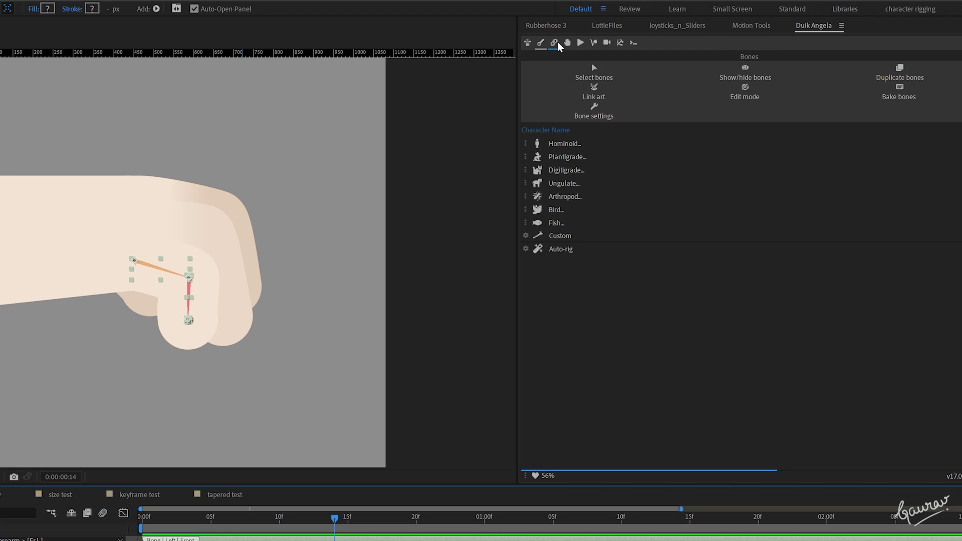
left_click(557, 42)
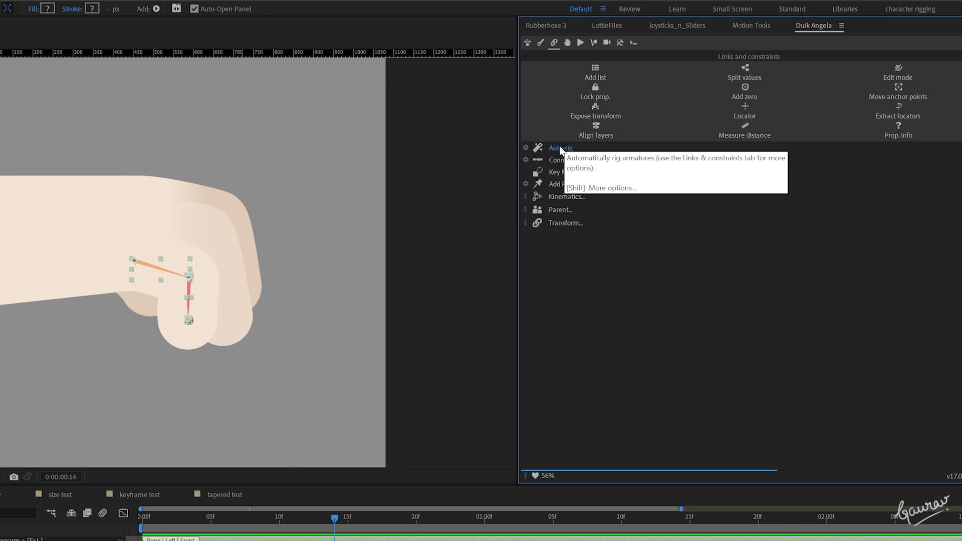
left_click(560, 150)
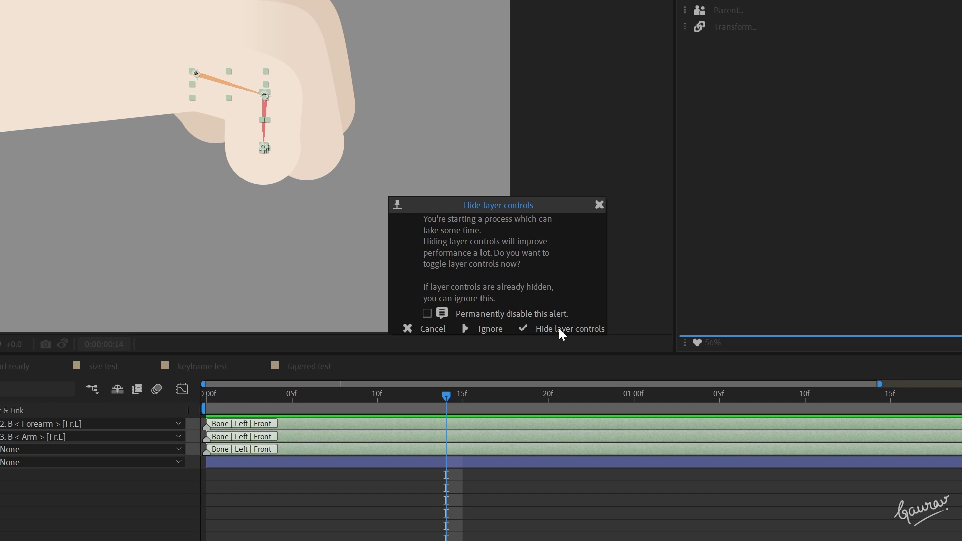
left_click(559, 329)
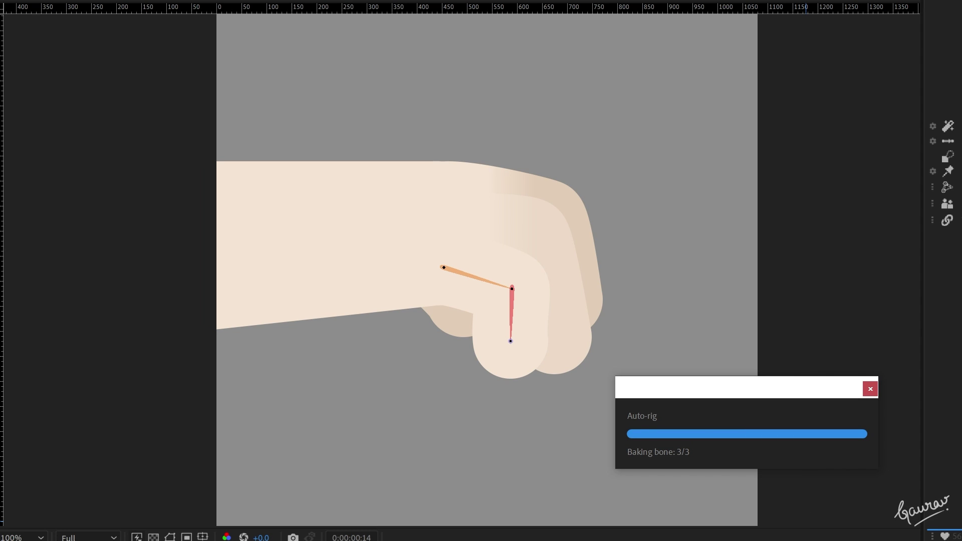
left_click_drag(513, 338, 464, 377)
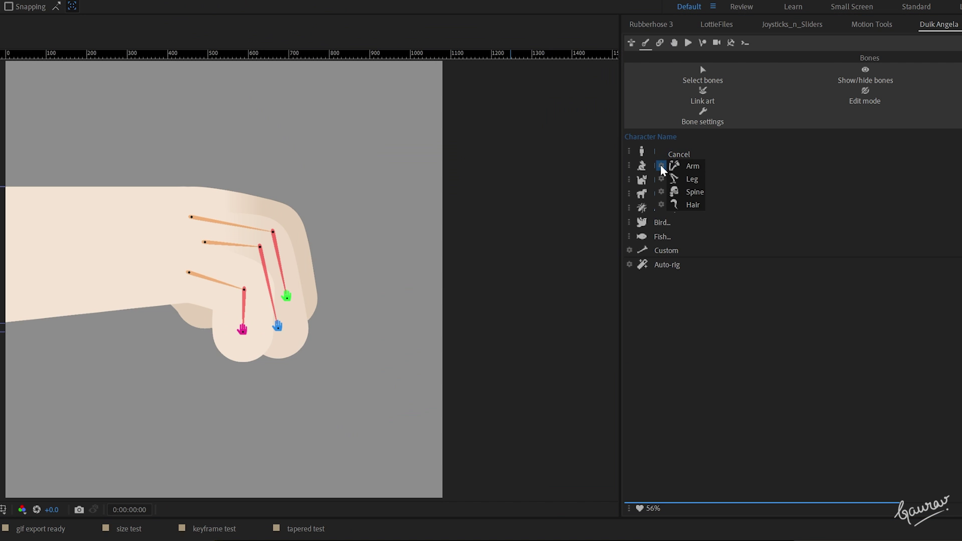
- Add a front right Duik arm armature with only the Forearm bone to the rigged composition
left_click(665, 170)
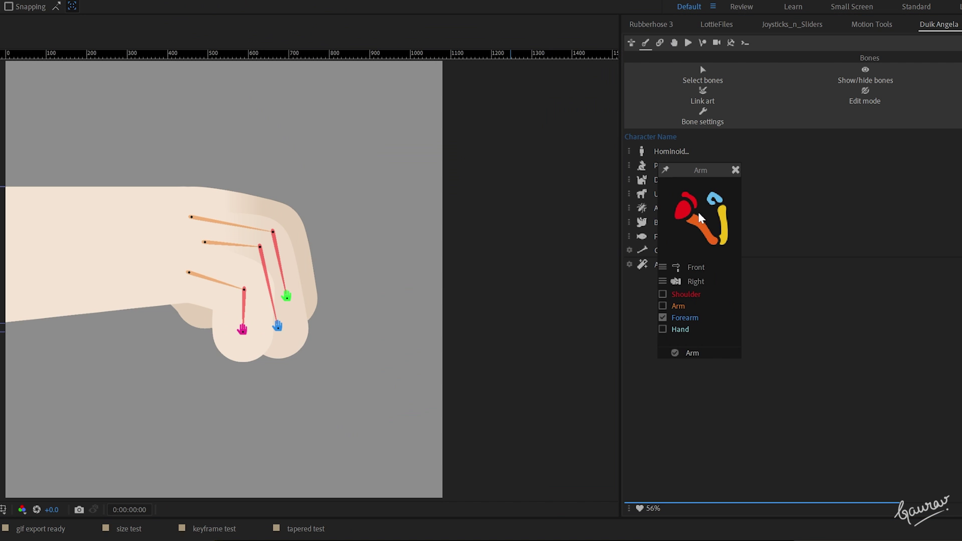
left_click(692, 353)
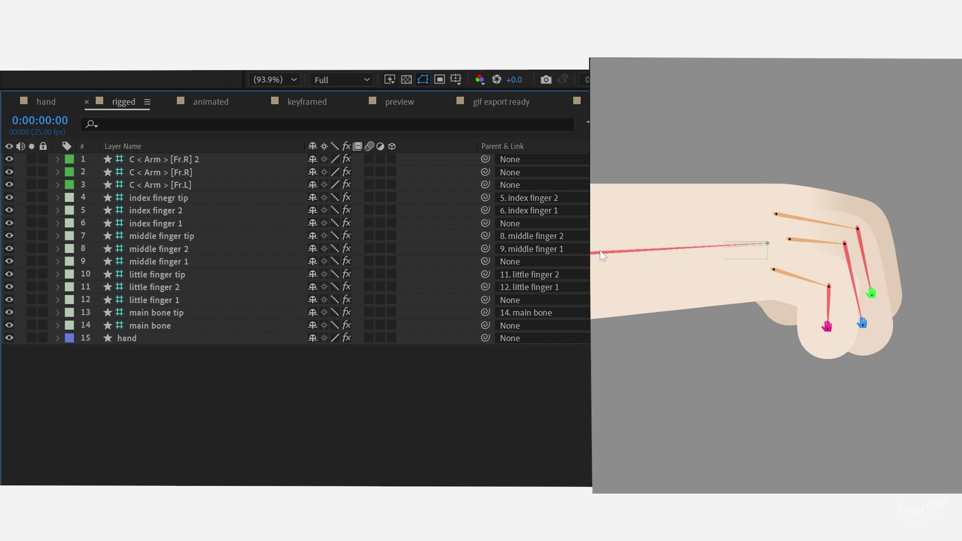
- Parent the hand layer and the index finger 1, middle finger 1 and little finger 1 bones to main bone
left_click(377, 324)
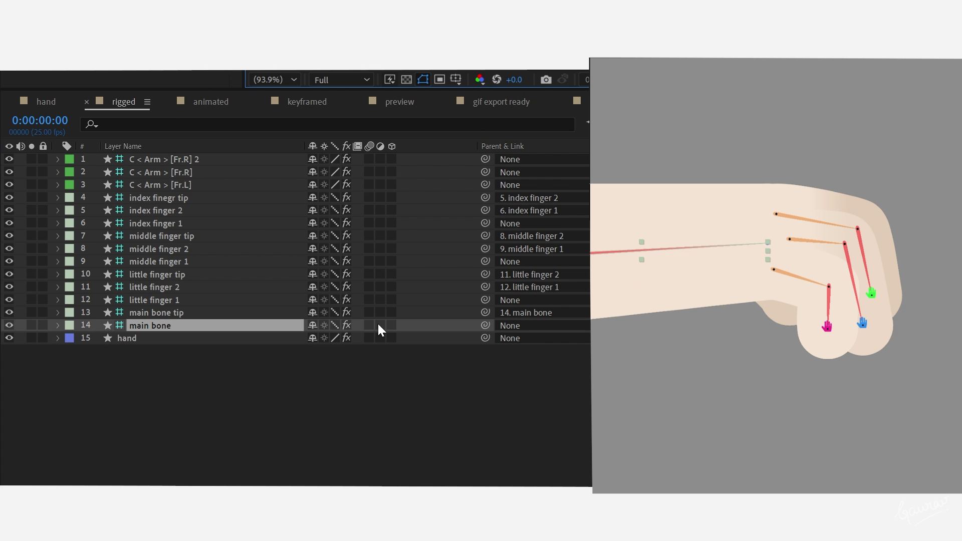
left_click_drag(485, 338, 245, 326)
left_click(801, 272)
left_click(810, 246, "shift")
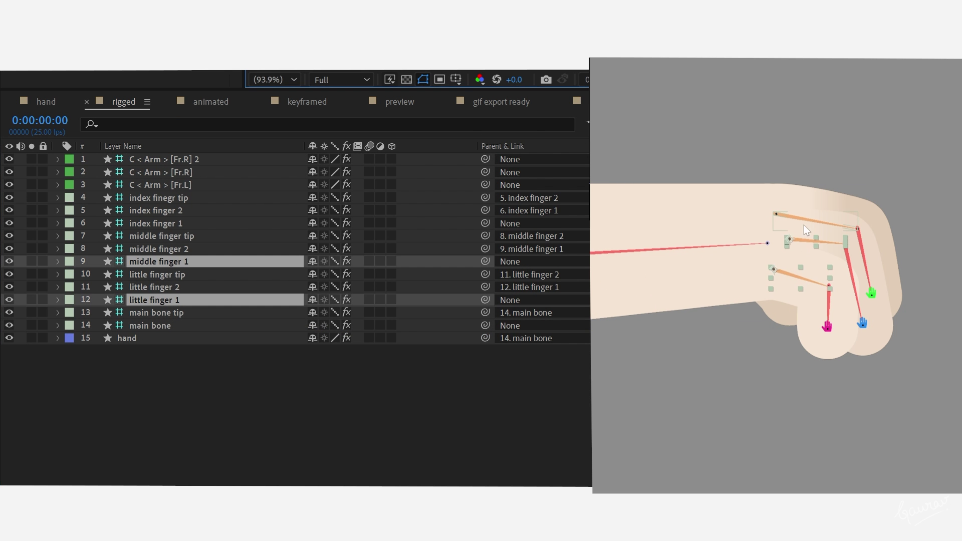
left_click(804, 225, "shift")
left_click_drag(486, 223, 197, 326)
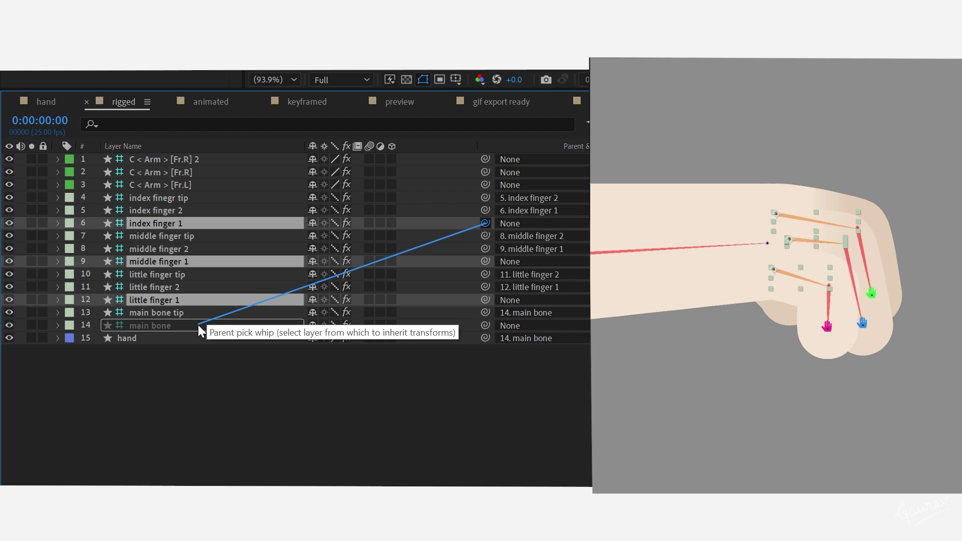
left_click_drag(198, 325, 197, 326)
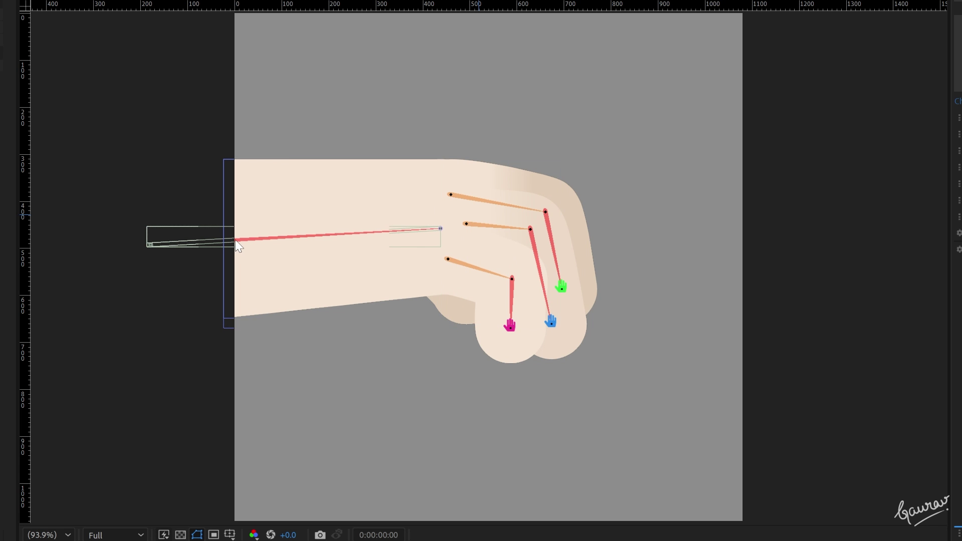
- Move main bone around to test that the hand and all fingers follow it
left_click(223, 241)
mouse_move(234, 235)
left_mouse_down()
mouse_move(252, 218)
mouse_move(256, 240)
mouse_move(242, 247)
left_mouse_up()
left_click_drag(217, 234, 201, 255)
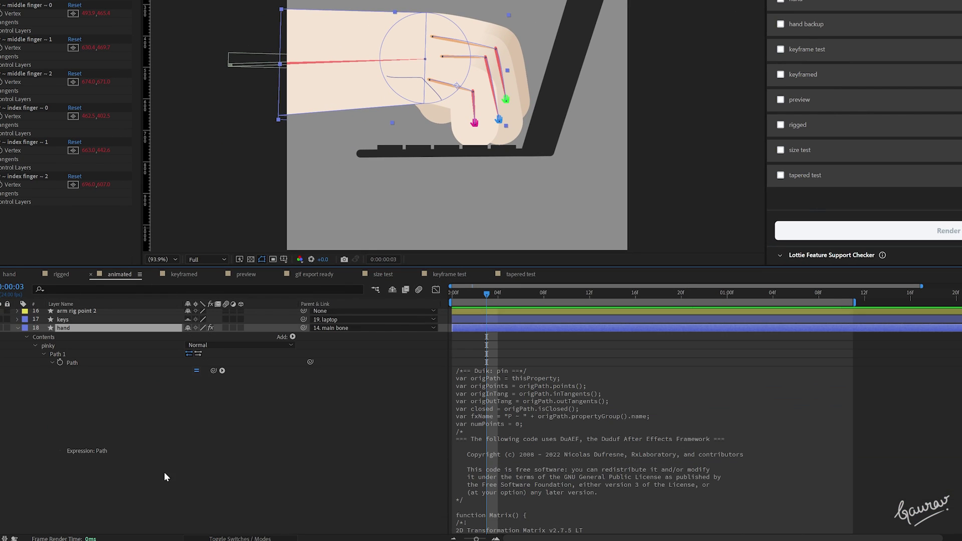
- Examine the Duik pin expression on the pinky's Path property in the animated composition
scroll(585, 424, "down", 1)
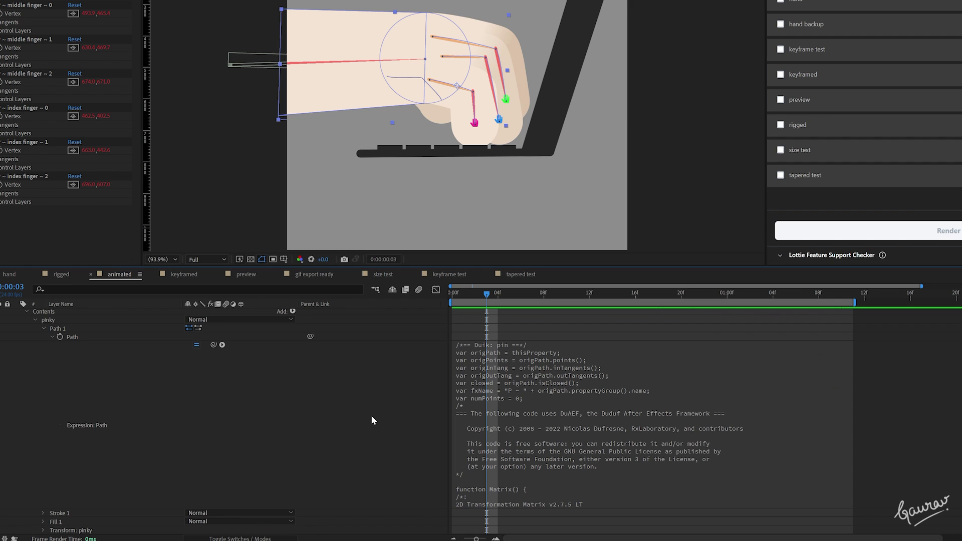
left_click(521, 390)
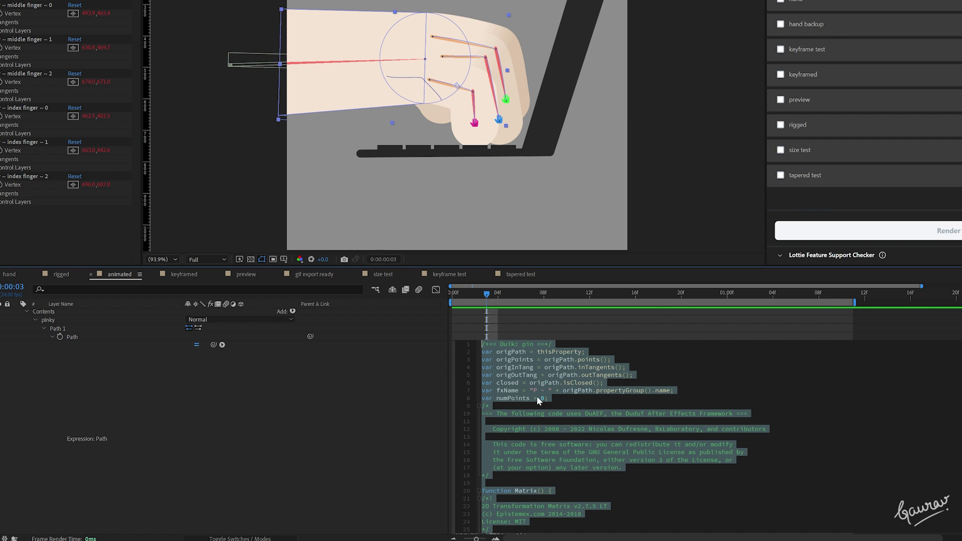
left_click(159, 378)
left_click(87, 337)
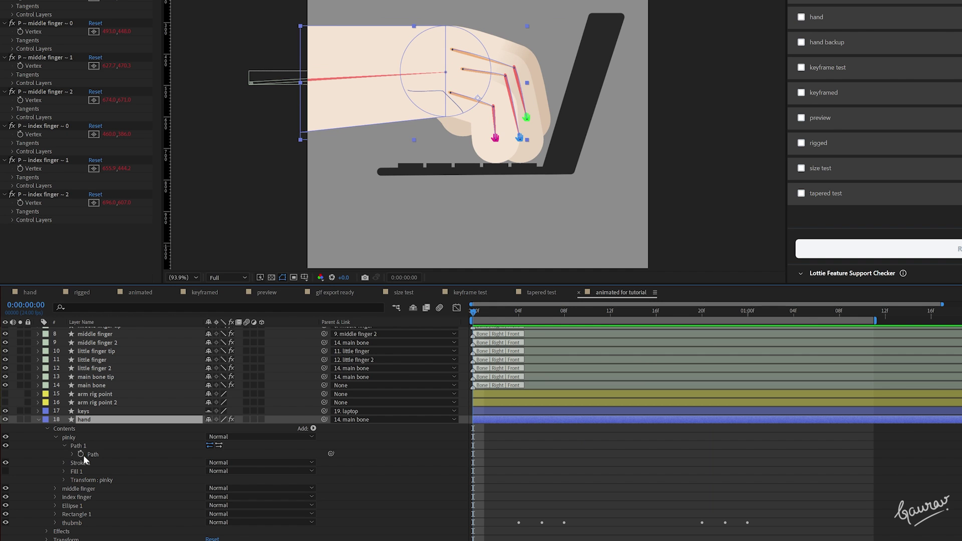
- Convert the expression on the hand layer's pinky path to keyframes in the animated for tutorial composition
left_click(83, 455)
left_click(72, 455)
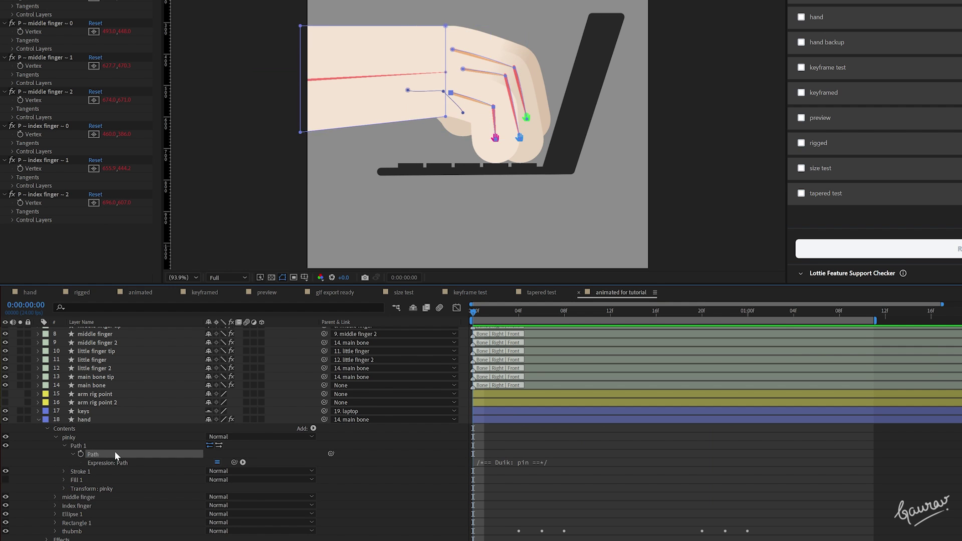
right_click(120, 463)
mouse_move(346, 328)
left_click(503, 345)
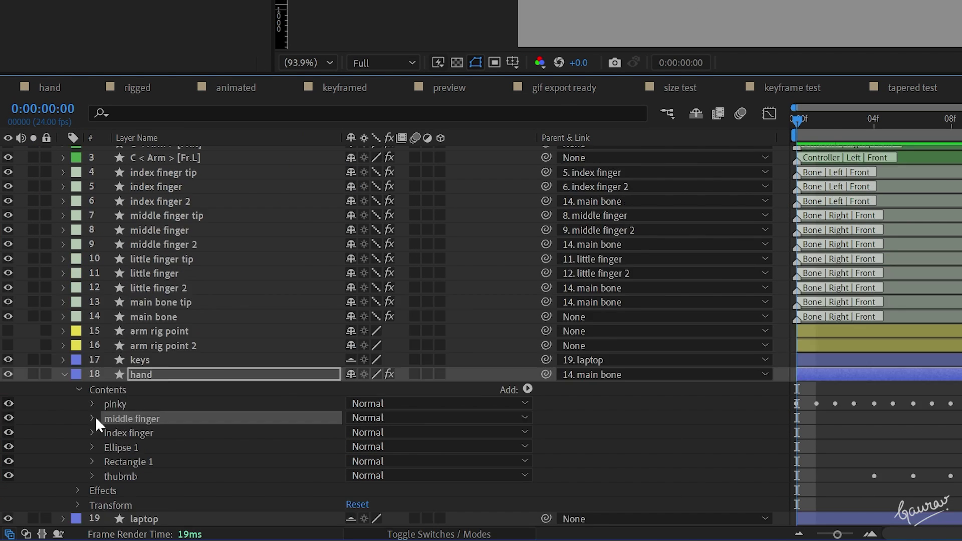
- Convert the expression on the hand layer's middle finger path to keyframes
left_click(93, 419)
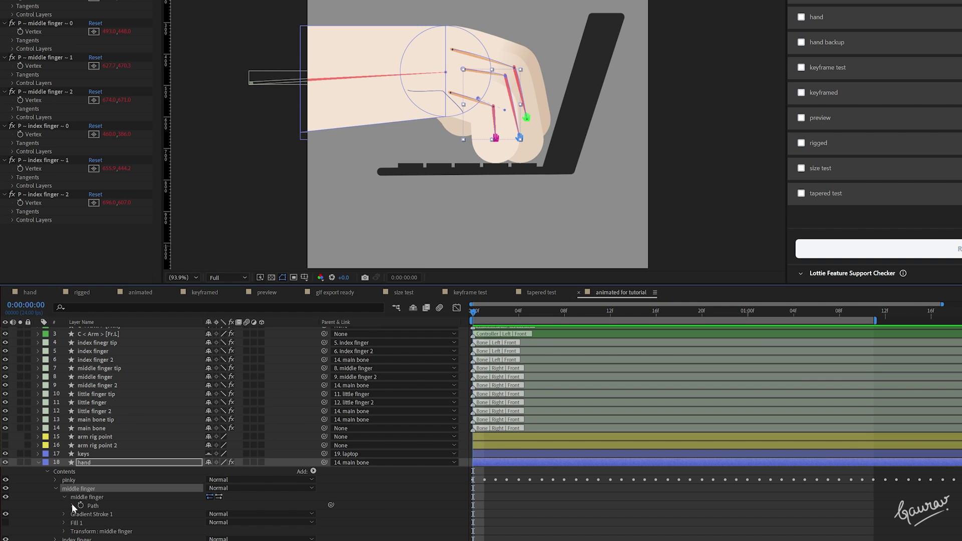
left_click(121, 446)
scroll(130, 446, "down", 2)
right_click(166, 362)
mouse_move(185, 442)
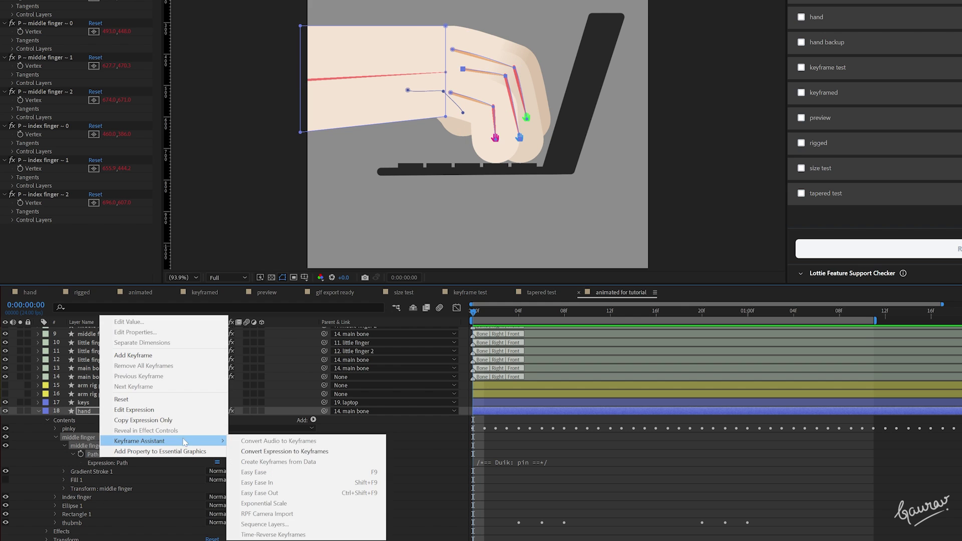
left_click(273, 452)
left_click(55, 438)
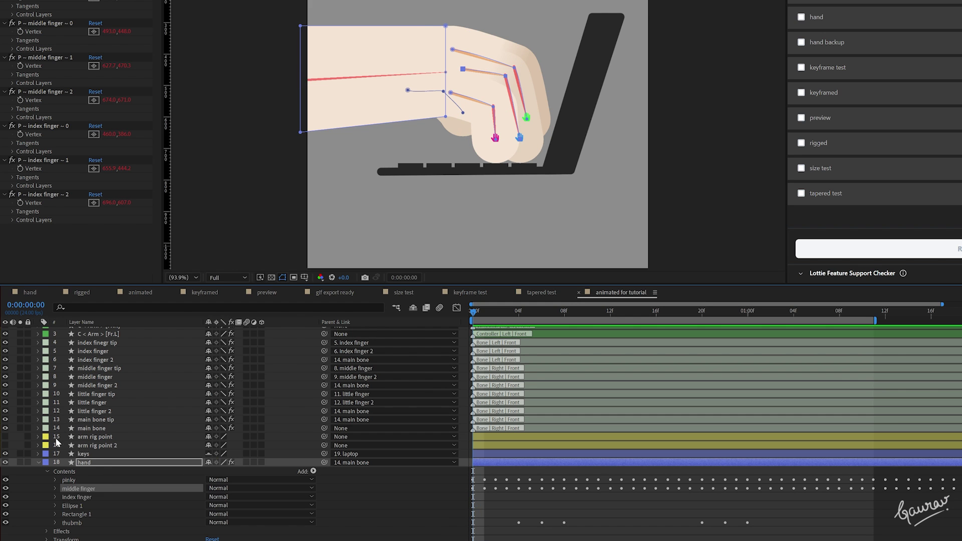
- Convert the expression on the hand layer's index finger path to keyframes
left_click(53, 497)
left_click(65, 506)
right_click(101, 512)
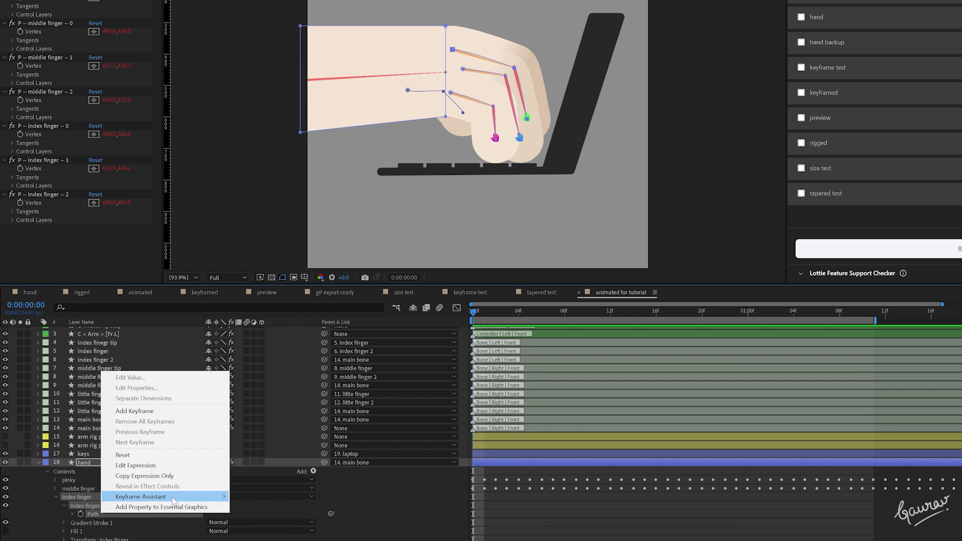
mouse_move(170, 499)
left_click(284, 414)
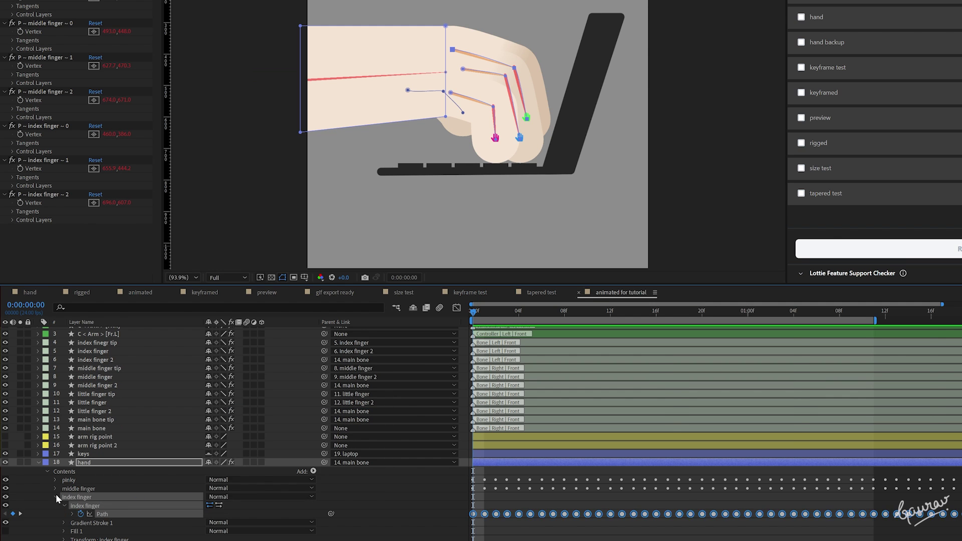
- Delete all index finger, middle finger and little finger bone layers, including their tips
left_click(121, 356)
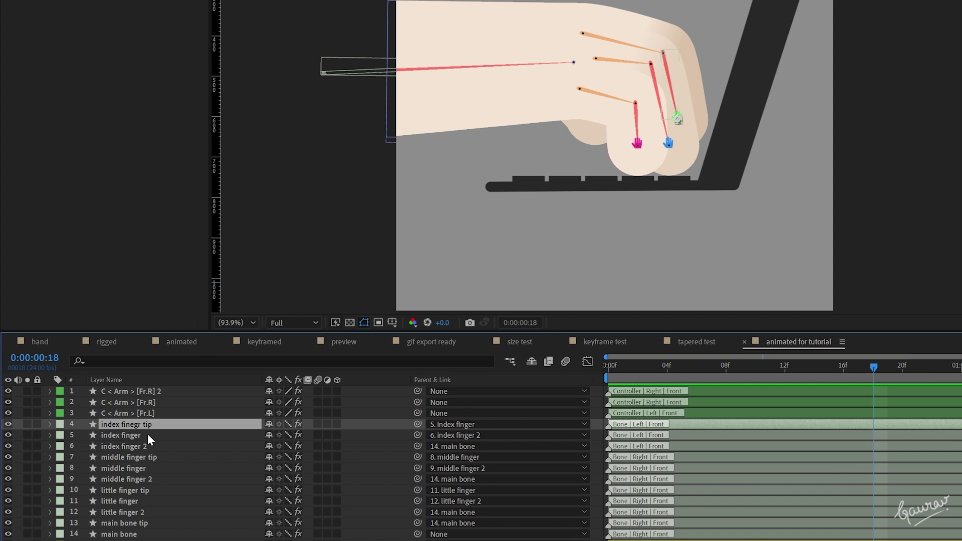
left_click(147, 435, "ctrl")
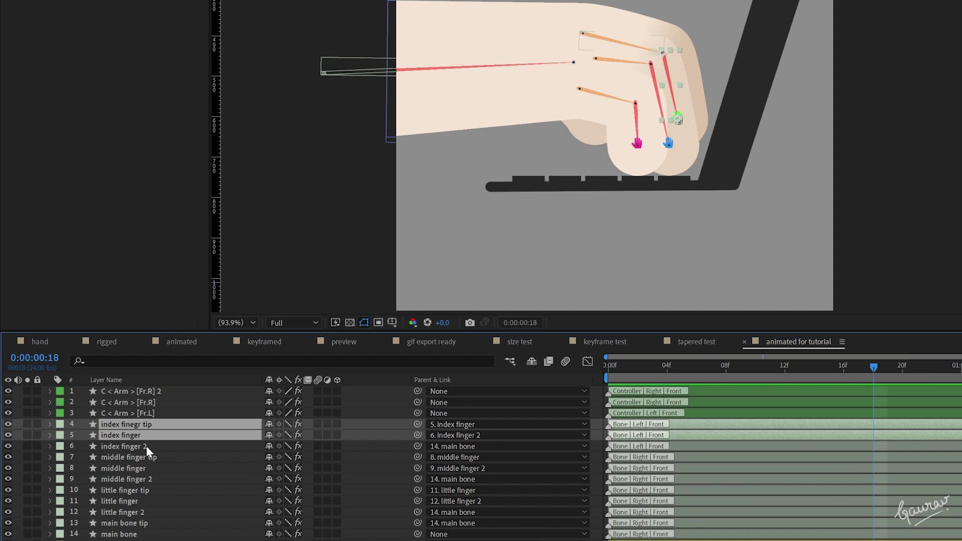
left_click(146, 447, "ctrl")
left_click(146, 457, "ctrl")
left_click(139, 467, "ctrl")
left_click(138, 479, "ctrl")
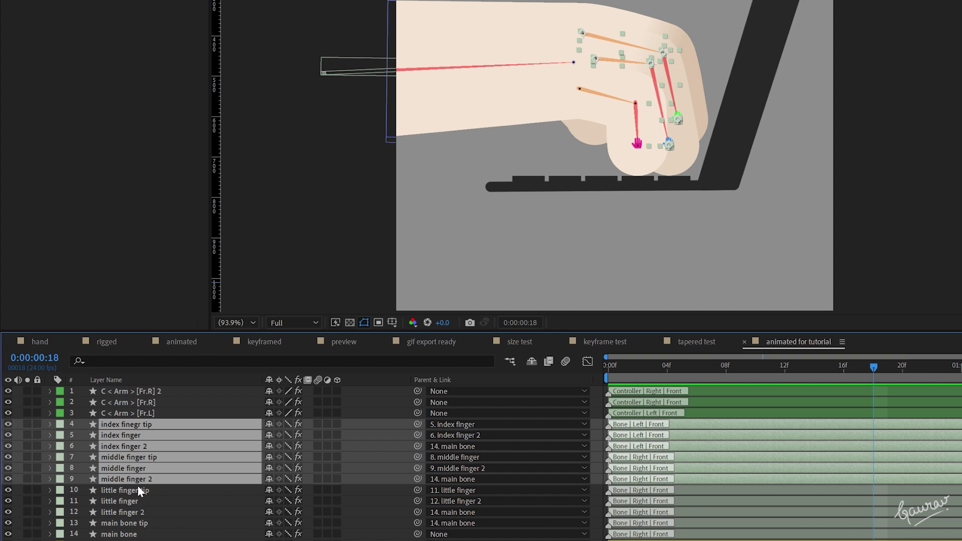
left_click(138, 491, "ctrl")
left_click(138, 501, "ctrl")
left_click(140, 513, "ctrl")
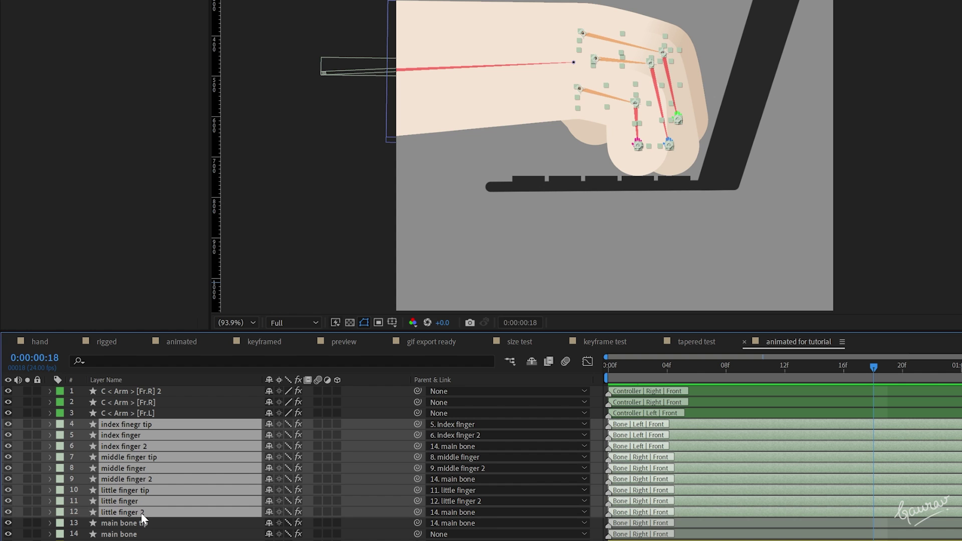
key("Delete")
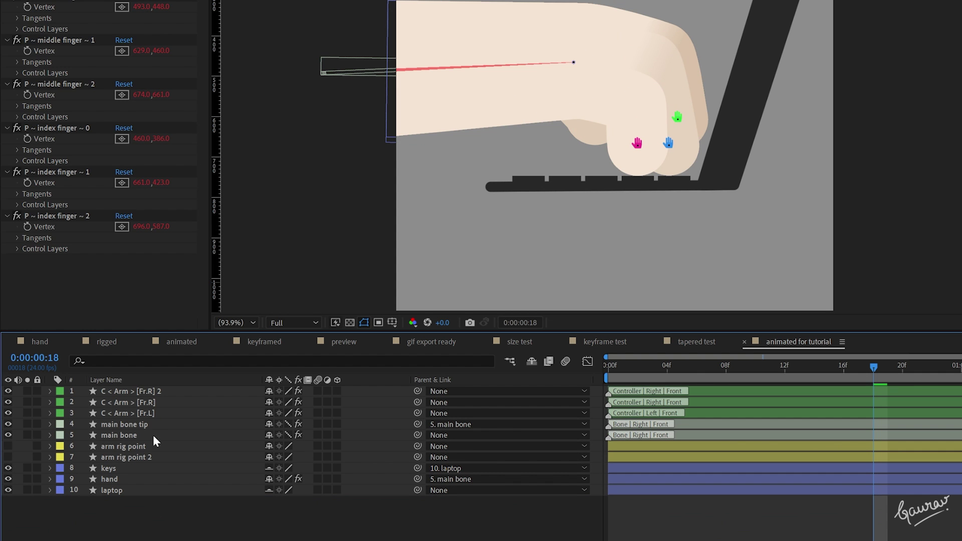
- Delete the three C < Arm > controller layers
left_click(152, 413)
left_click(156, 402, "ctrl")
left_click(156, 392, "ctrl")
key("Delete")
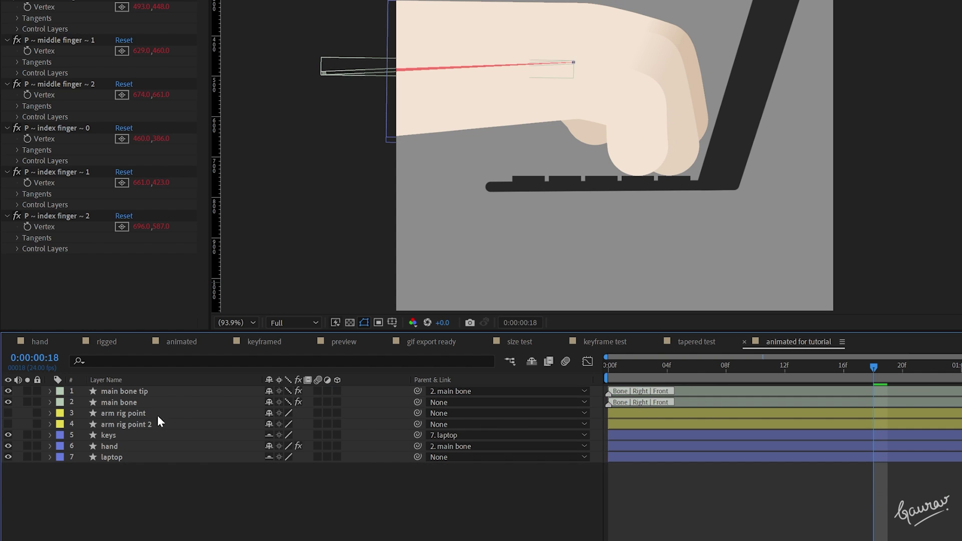
- Remove all Duik pin effects from the hand layer, from Path 1 – 0 through index finger – 2
left_click(129, 446)
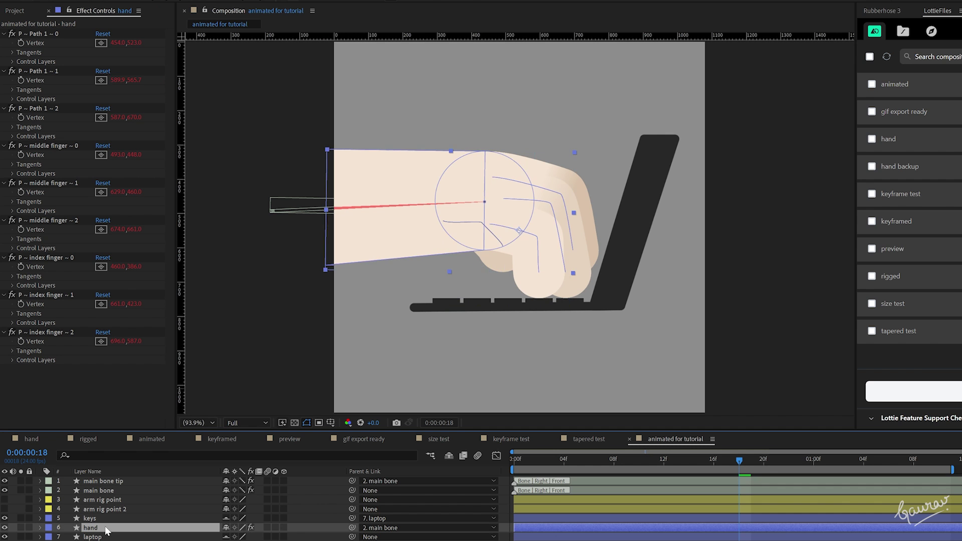
left_click(37, 34, "shift")
key("Delete")
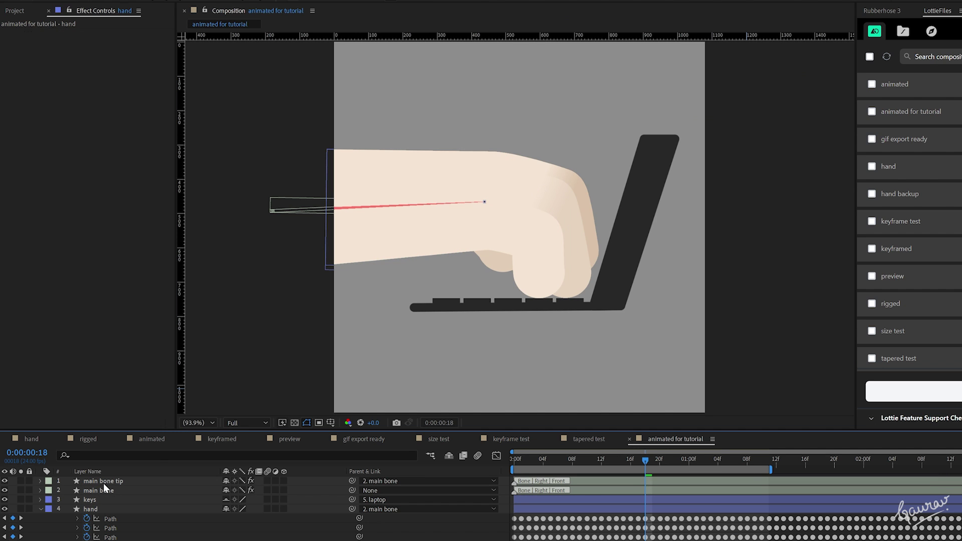
- Remove all effects from the main bone tip and main bone layers
left_click(103, 482)
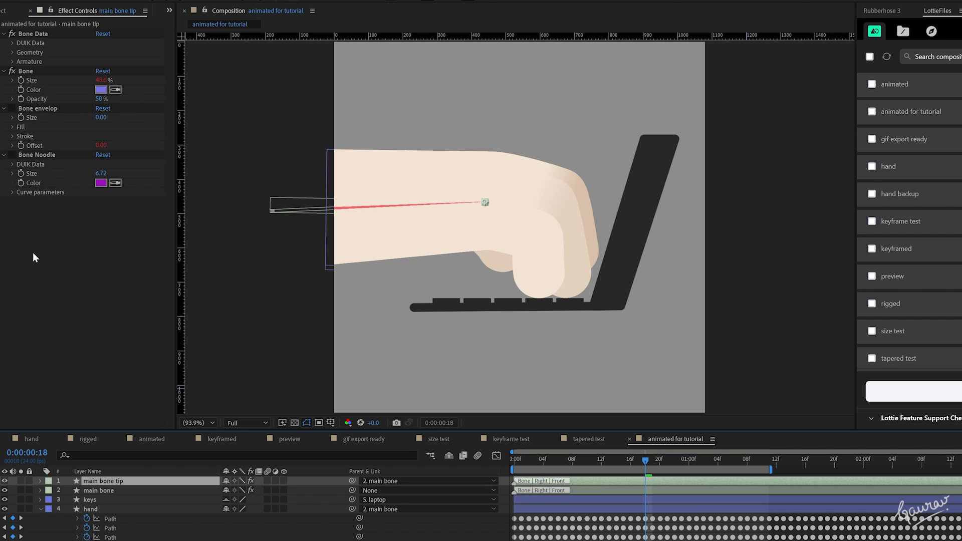
left_click(37, 155, "shift")
key("Delete")
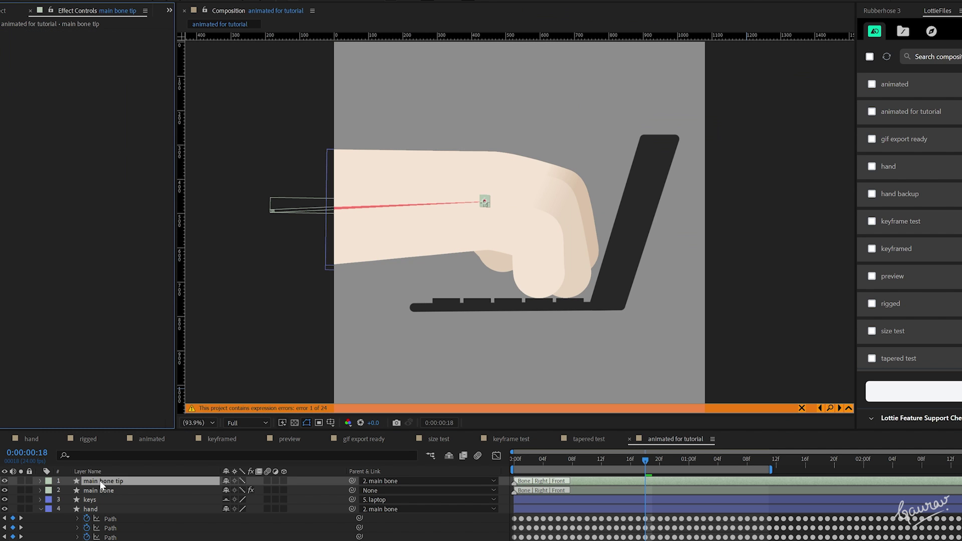
left_click(97, 491)
left_click(36, 34)
left_click(36, 155, "shift")
key("Delete")
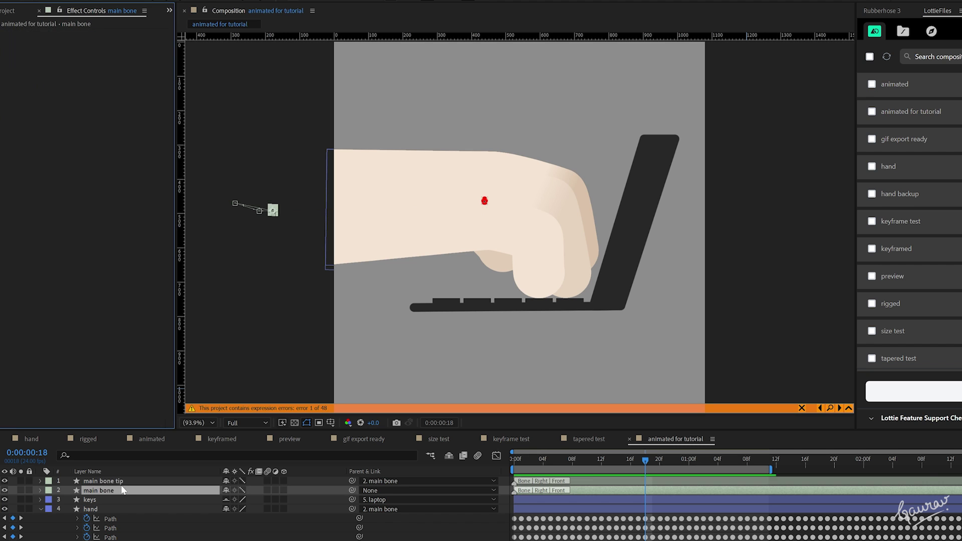
- Hide the main bone tip and main bone layers
left_click(123, 483)
left_click(123, 489, "shift")
left_click(5, 481)
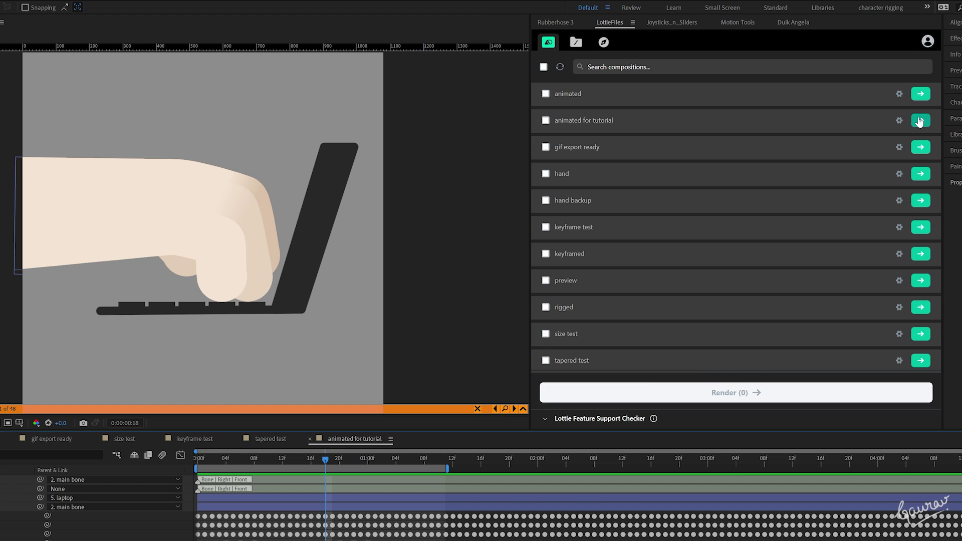
- Render the animated for tutorial composition in LottieFiles and review its preview and export file sizes, returning to the composition list
left_click(917, 120)
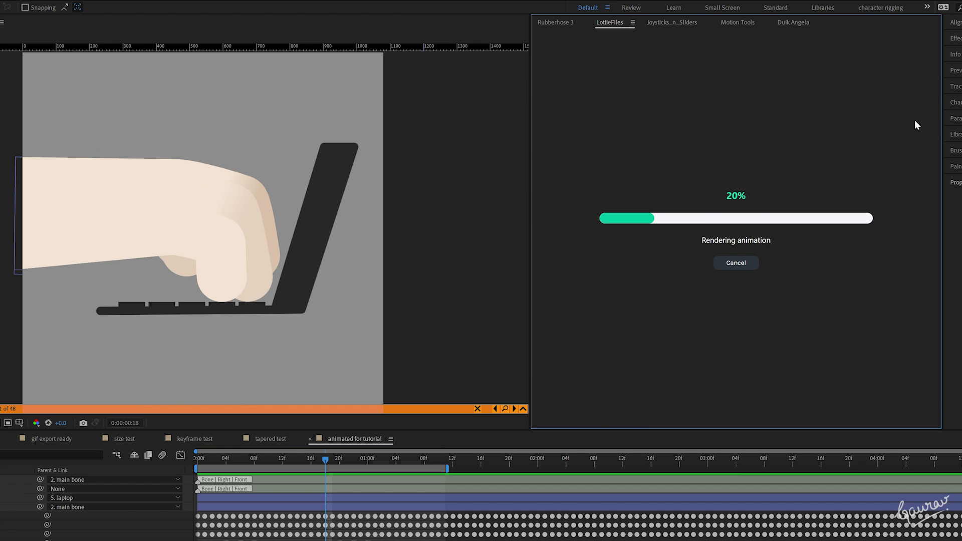
scroll(656, 360, "down", 5)
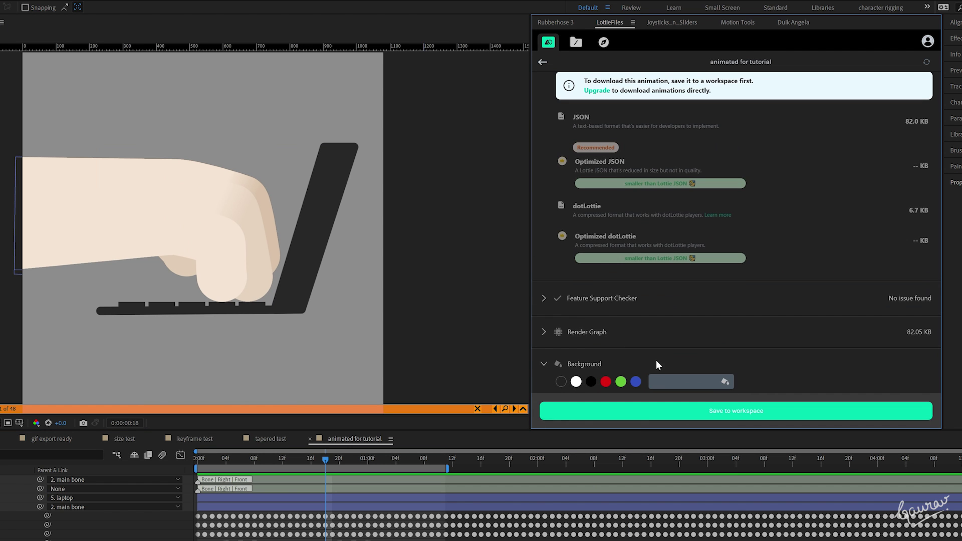
scroll(627, 321, "up", 5)
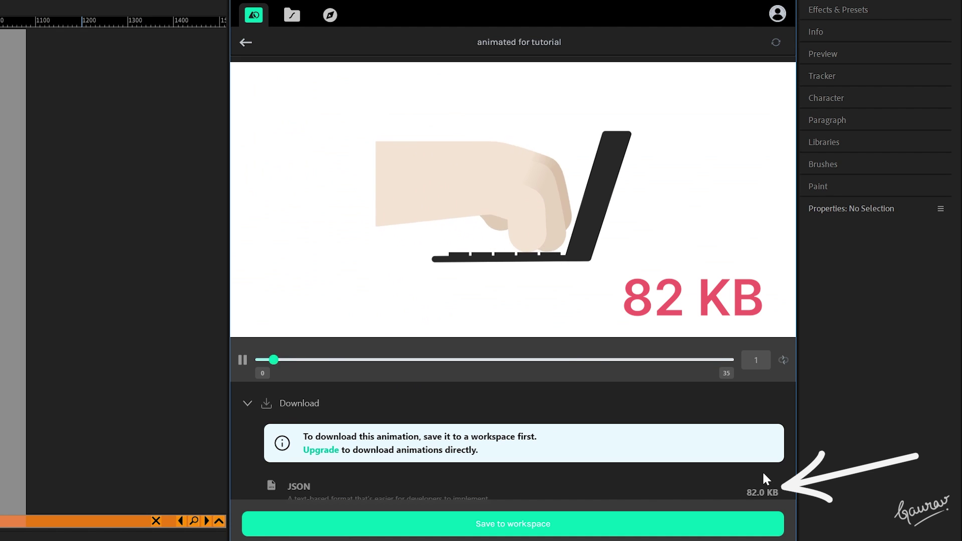
left_click(245, 44)
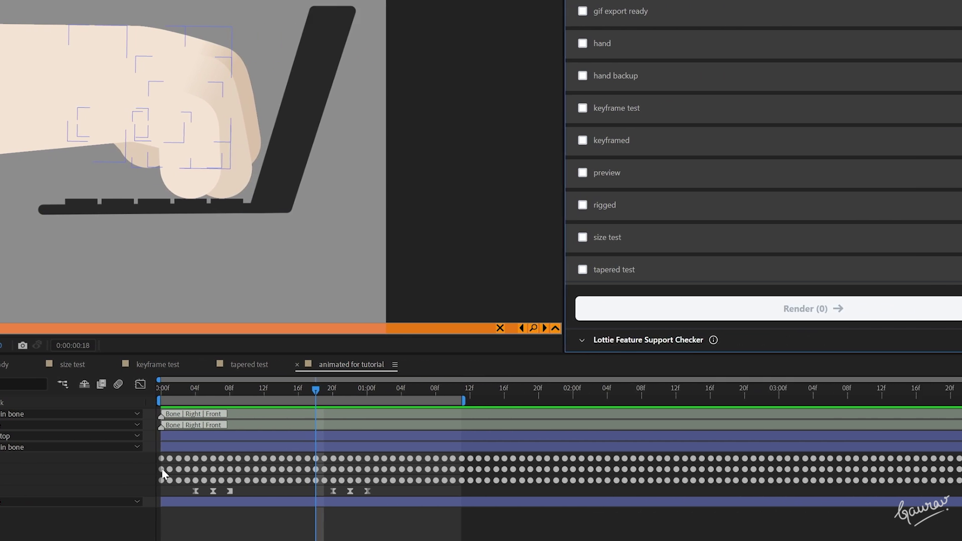
- Delete the pinky, middle finger and index finger path keyframes beyond the end of the work area and preview the animation
left_click_drag(455, 485, 951, 458)
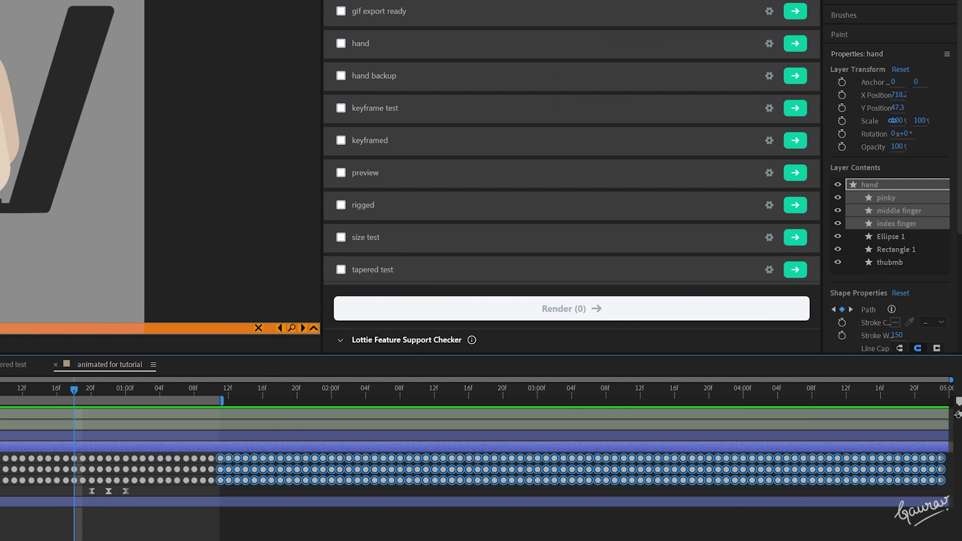
left_click(490, 499)
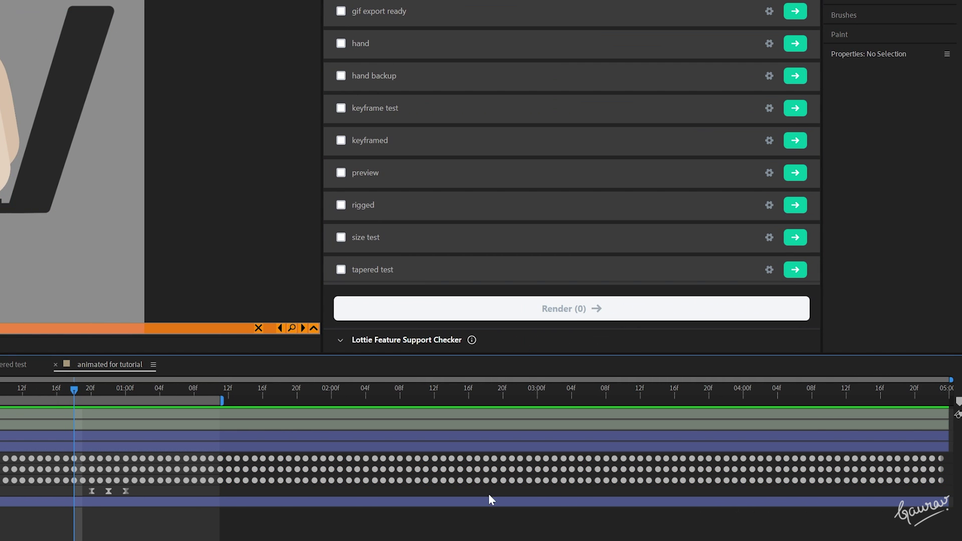
left_click(221, 385)
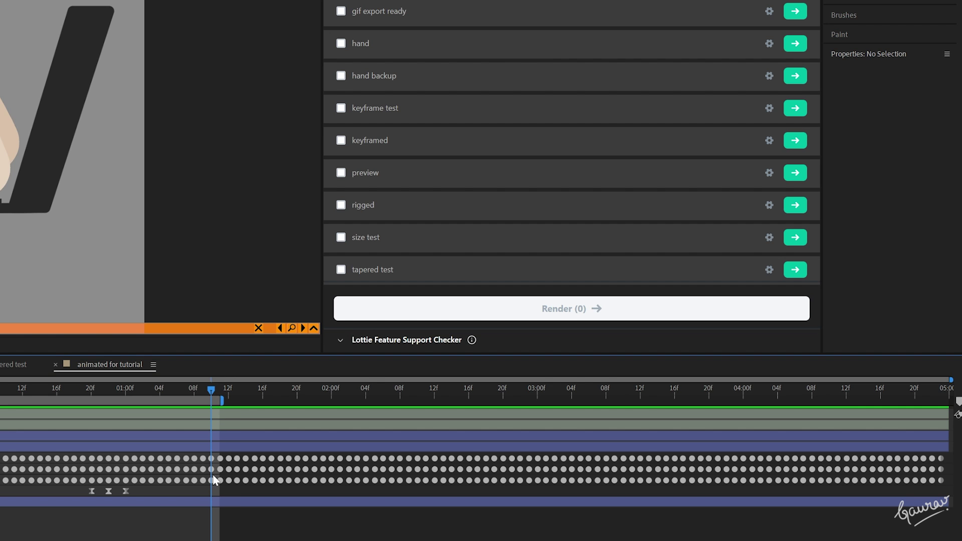
left_click_drag(950, 494, 224, 456)
key("Delete")
key("space")
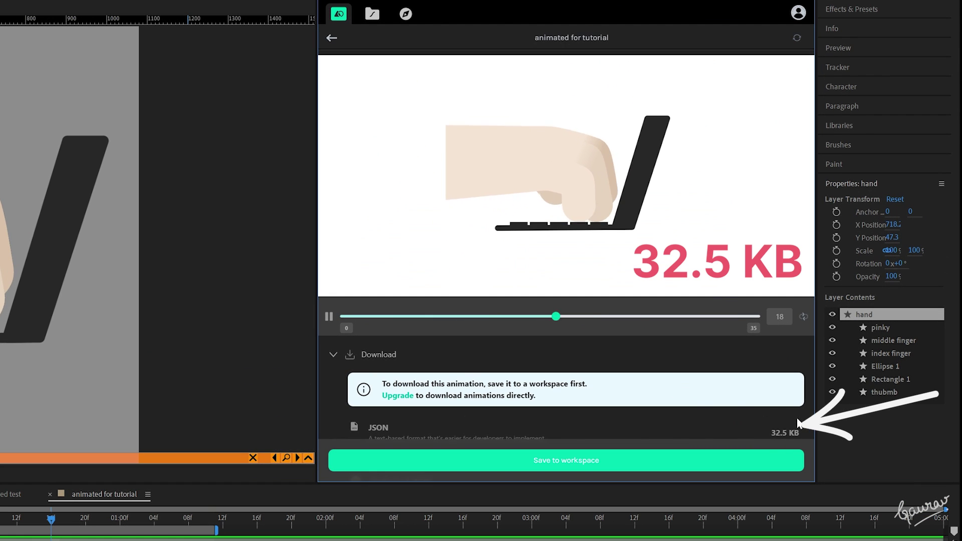
- Review the download formats and file sizes of the re-rendered animated for tutorial composition
scroll(432, 361, "down", 3)
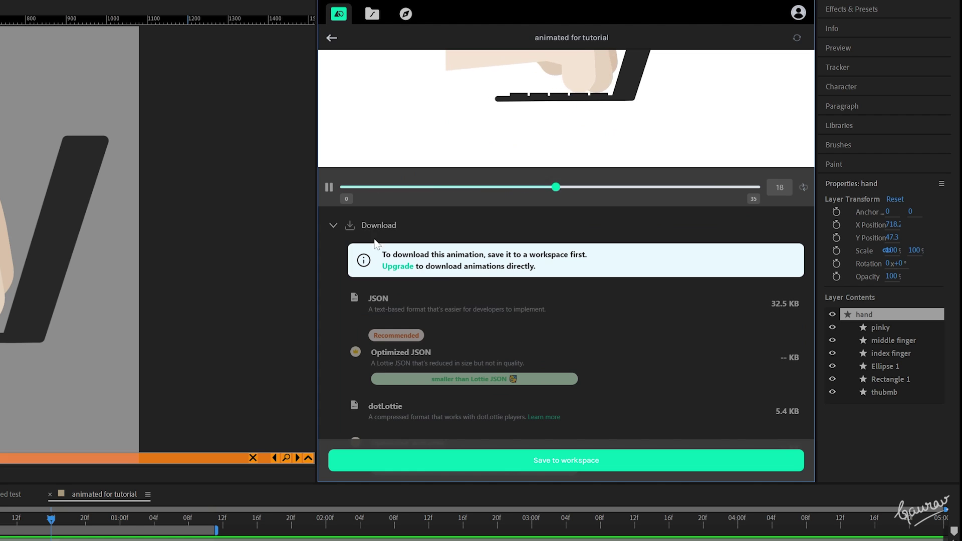
scroll(400, 236, "up", 3)
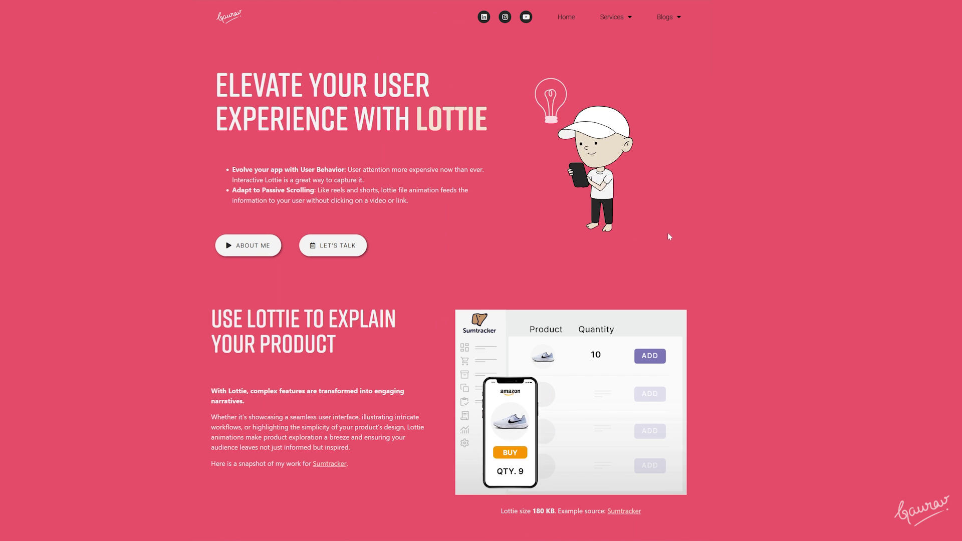